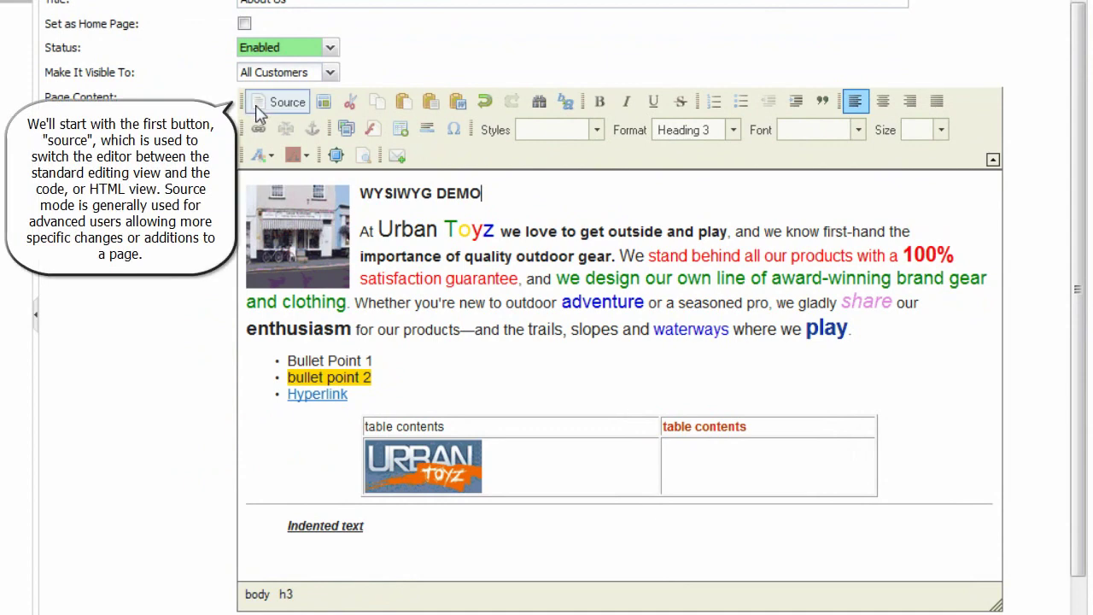
- Check the HTML source, then replace the page content with the Text and Table template
click(260, 111)
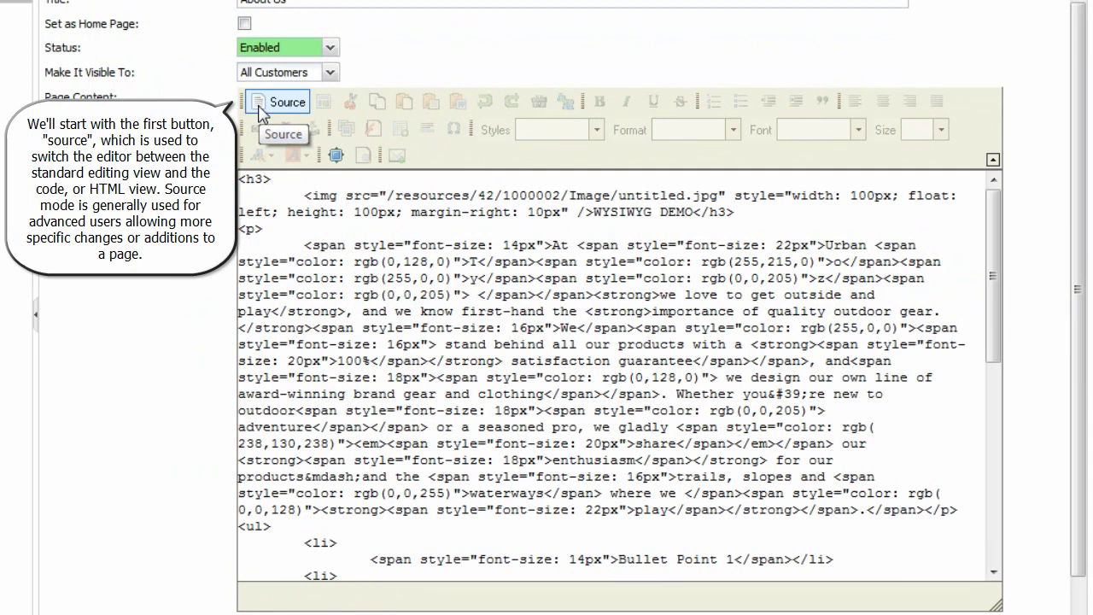
click(259, 108)
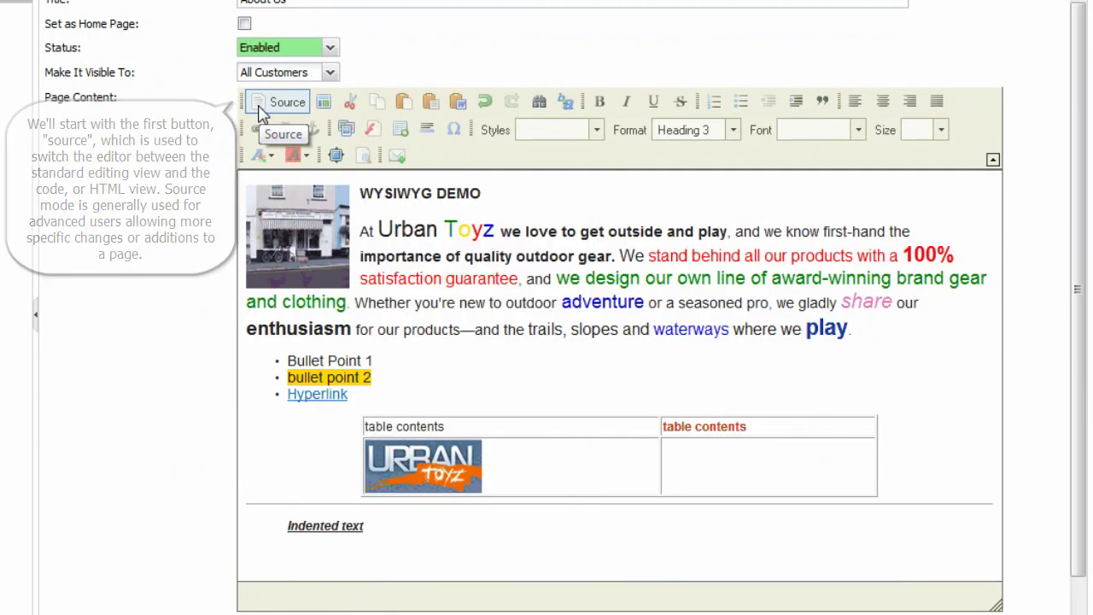
click(331, 110)
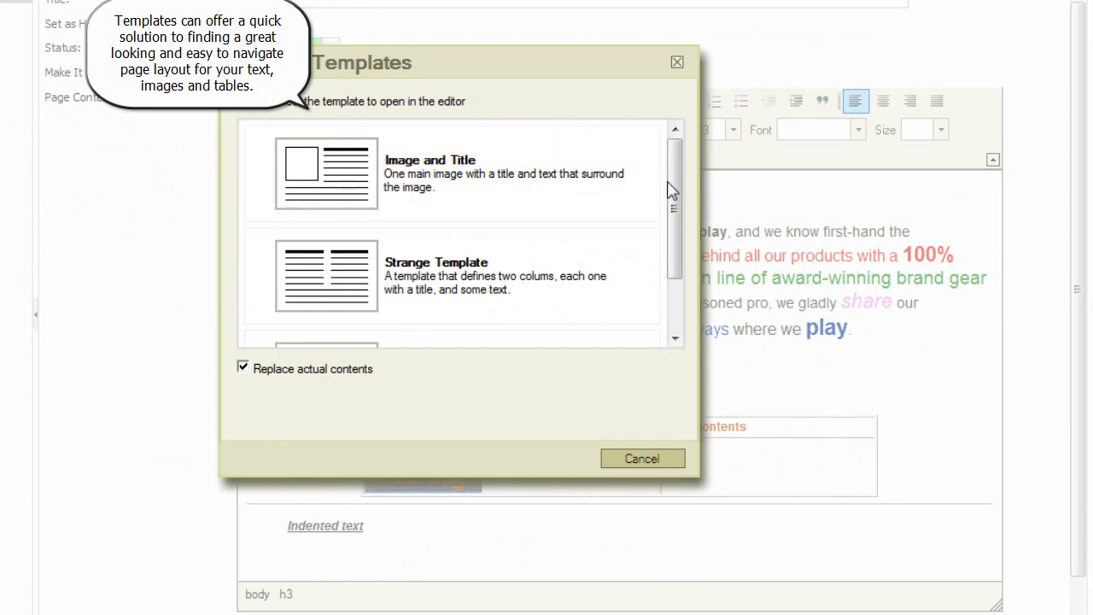
drag(673, 197, 677, 246)
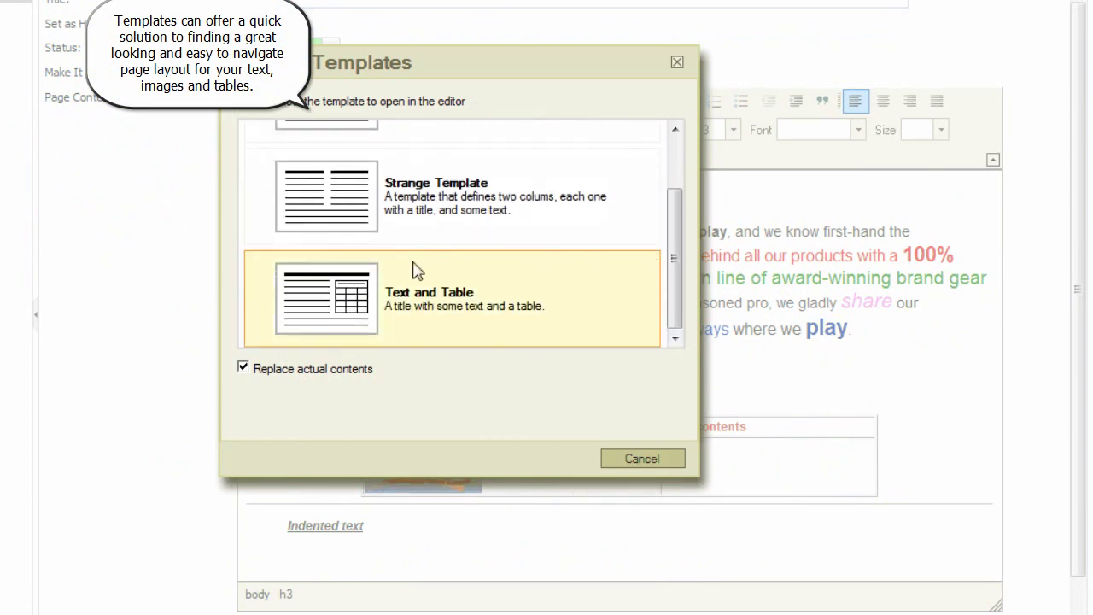
click(333, 305)
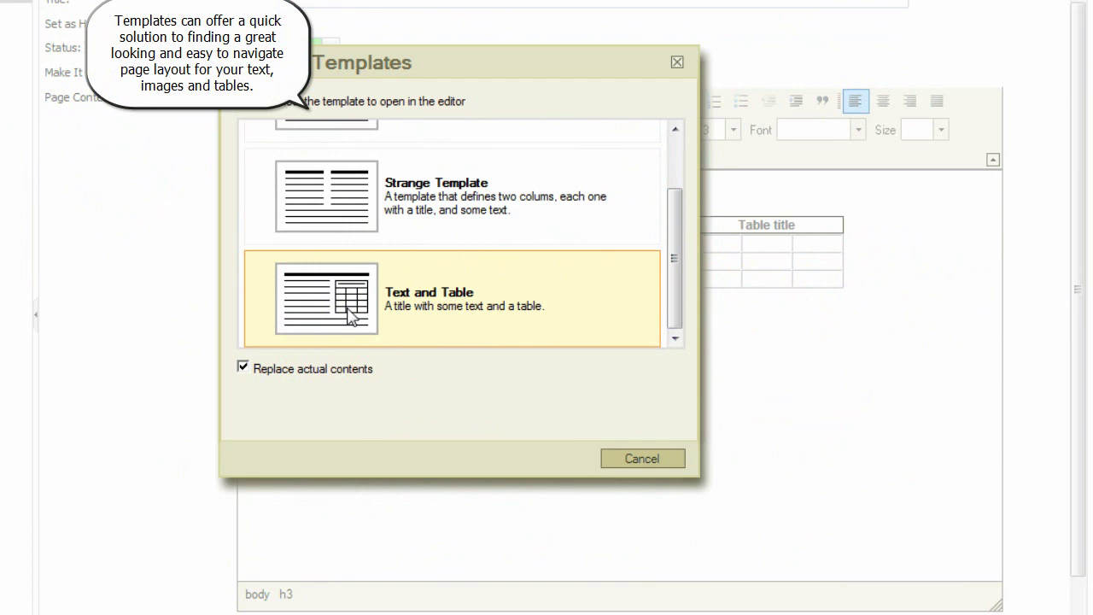
click(629, 455)
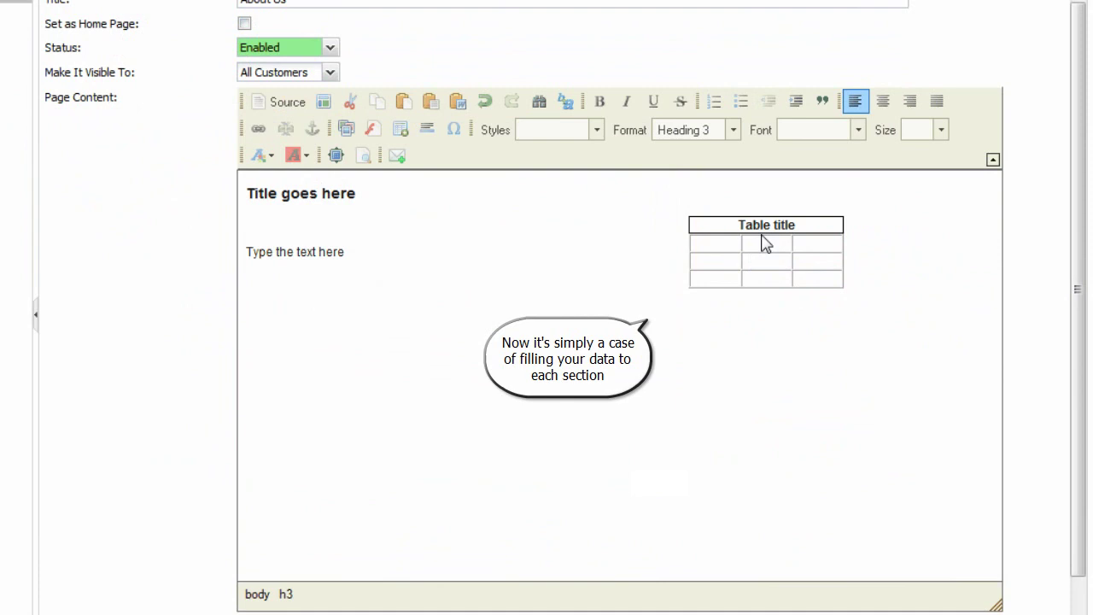
- Undo the template to restore the demo page, then cut and re-paste the WYSIWYG DEMO heading
click(485, 101)
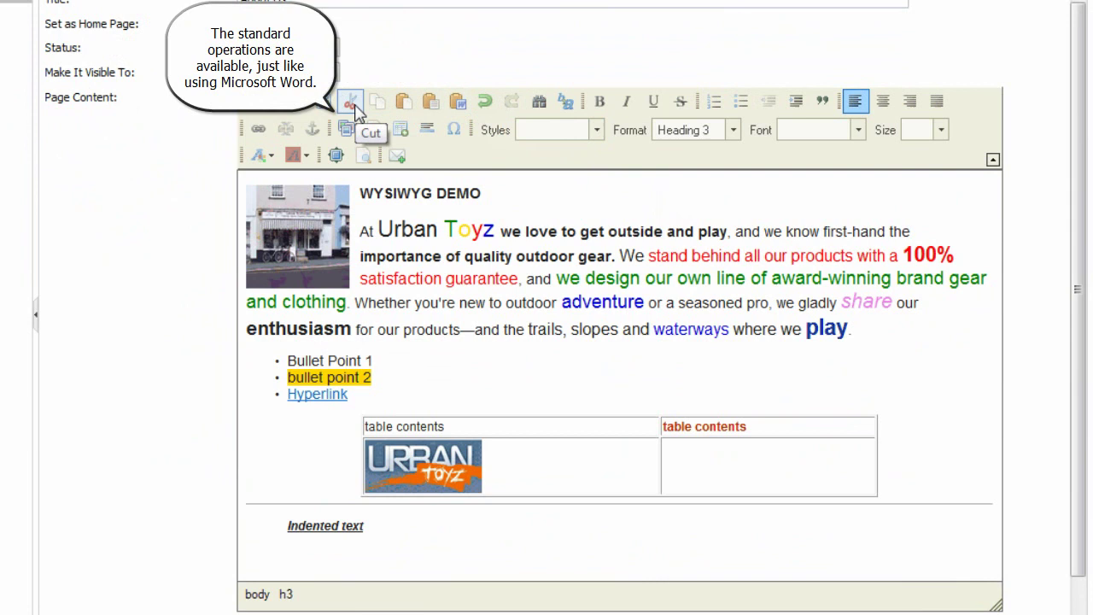
drag(360, 193, 466, 198)
key(ctrl+c)
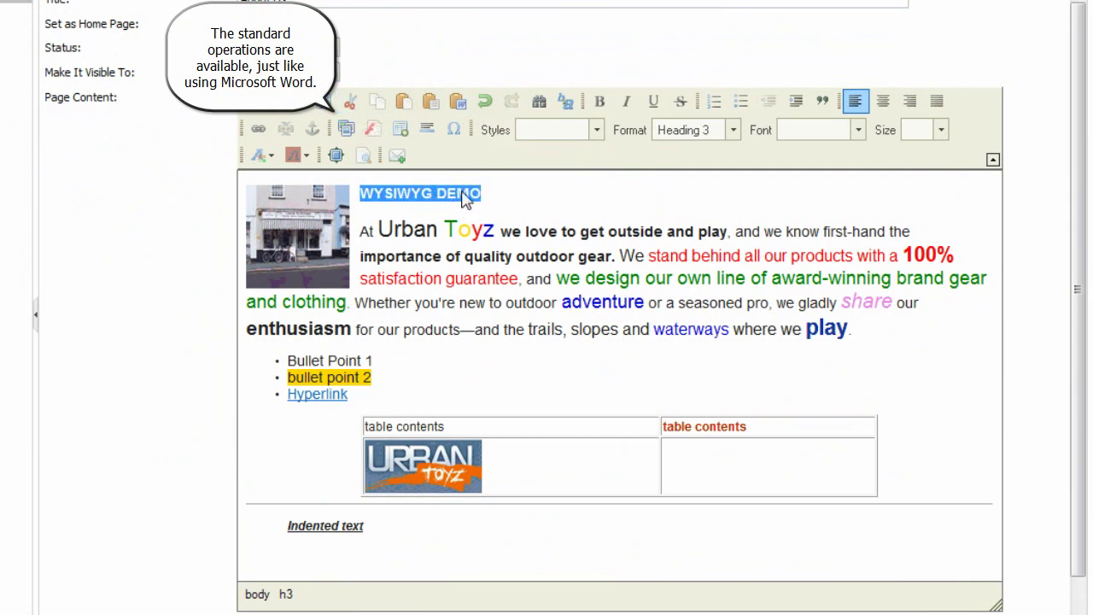
click(351, 103)
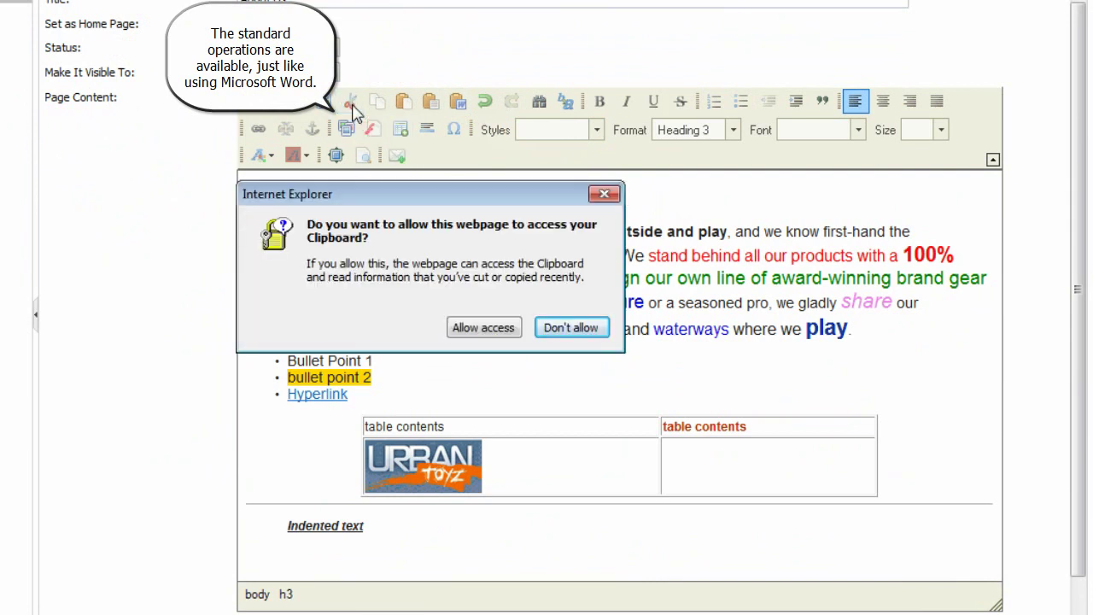
click(478, 327)
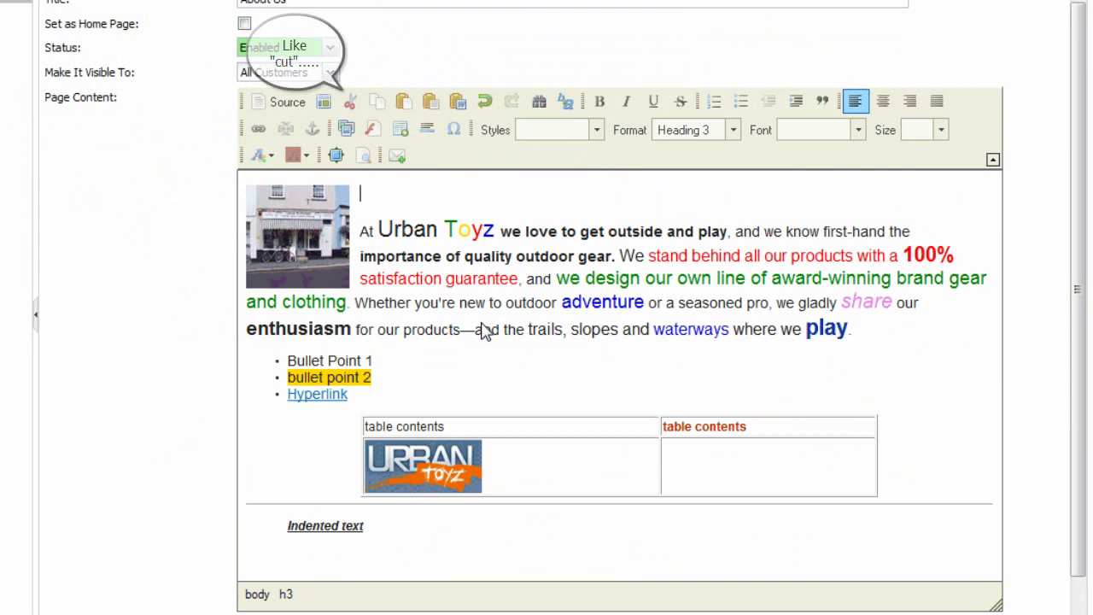
click(404, 103)
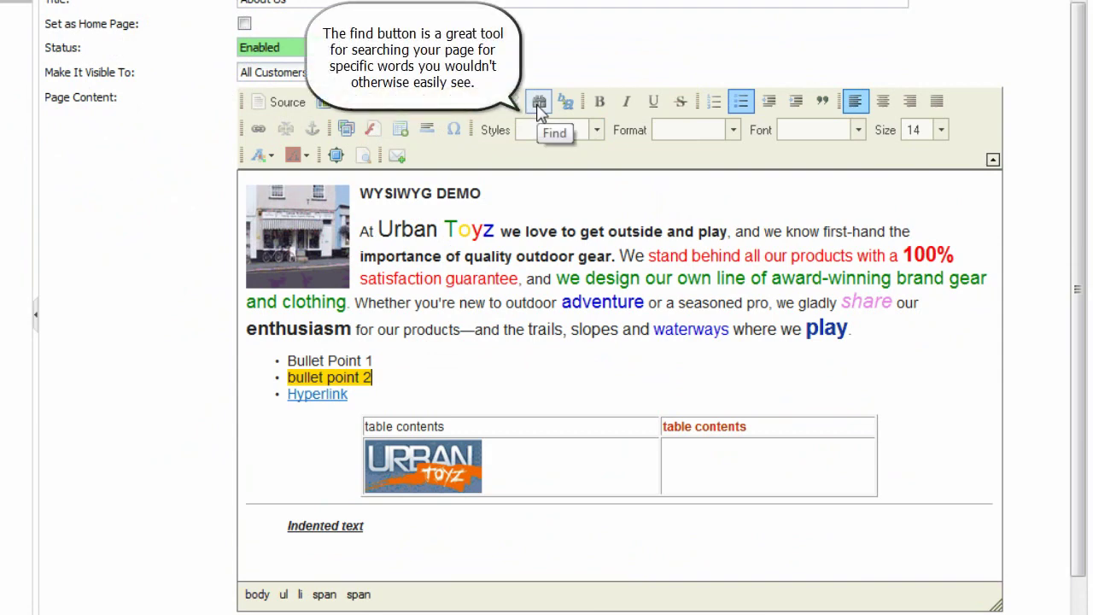
- Search the page text for 'play', stepping through to its next occurrence
click(540, 104)
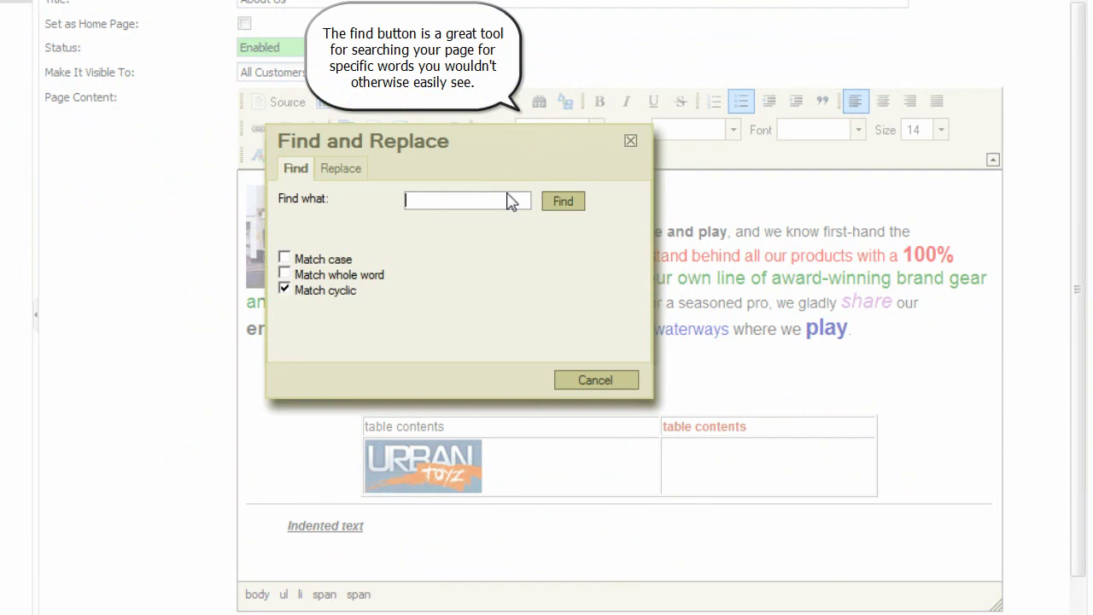
text(play)
click(565, 203)
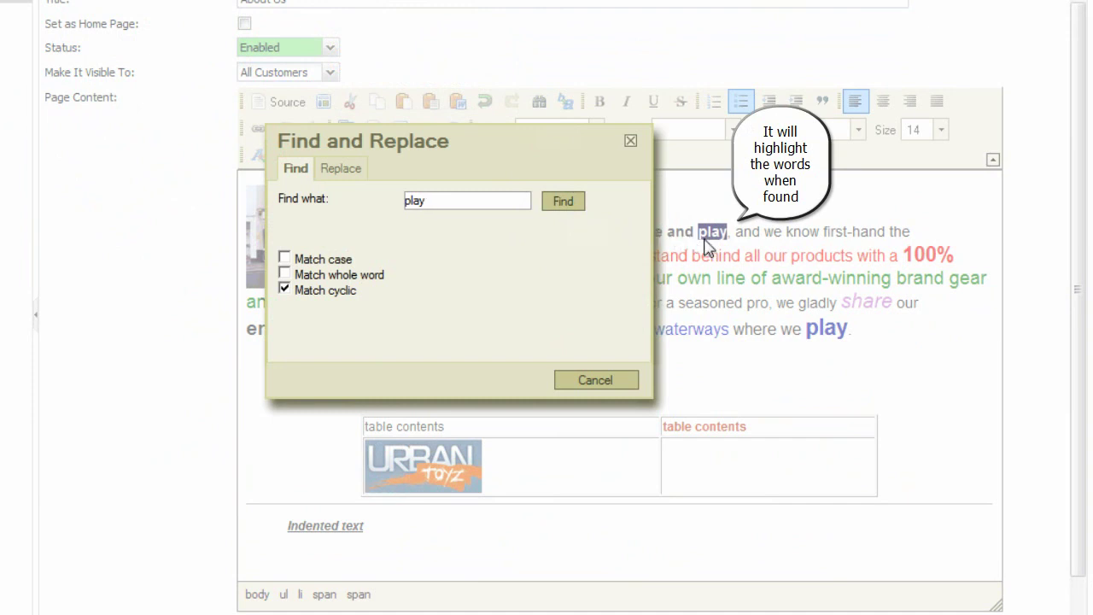
click(570, 203)
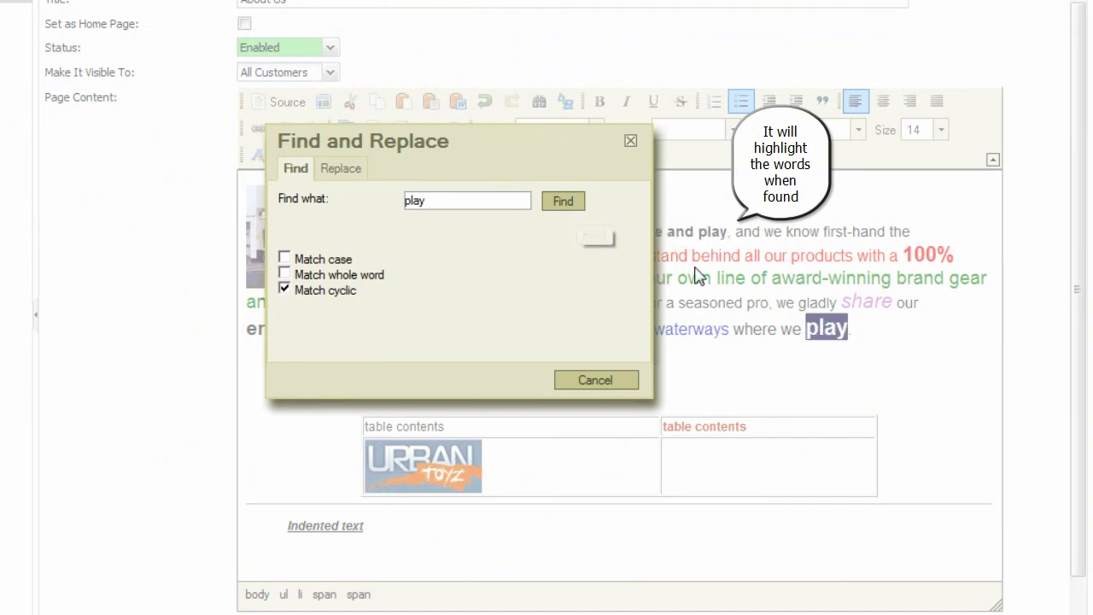
click(617, 382)
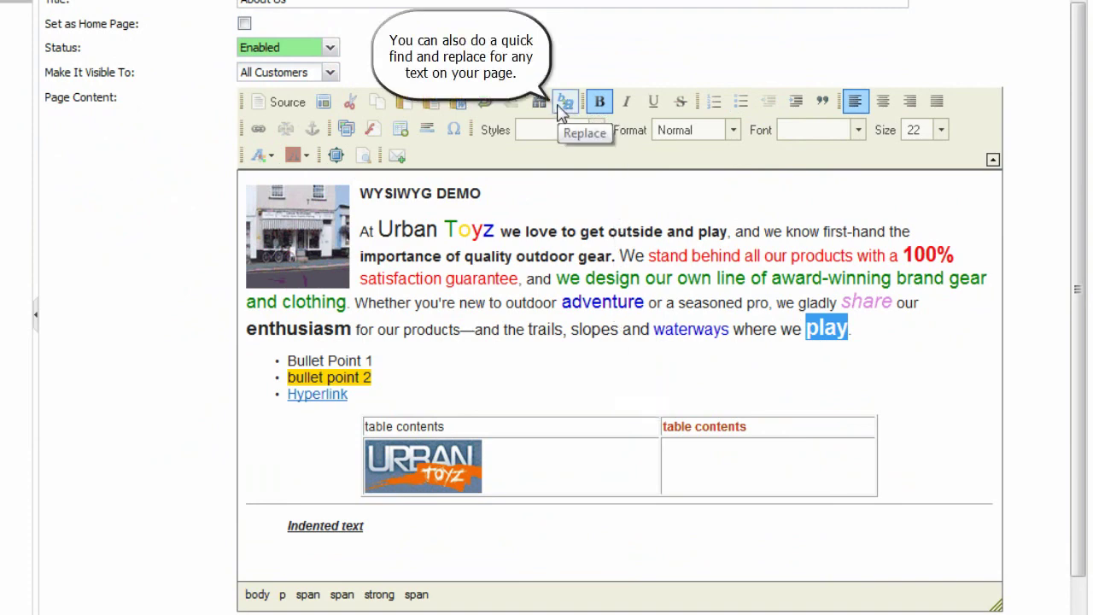
- Replace the final 'play' in the Urban Toyz text with 'playing'
click(565, 103)
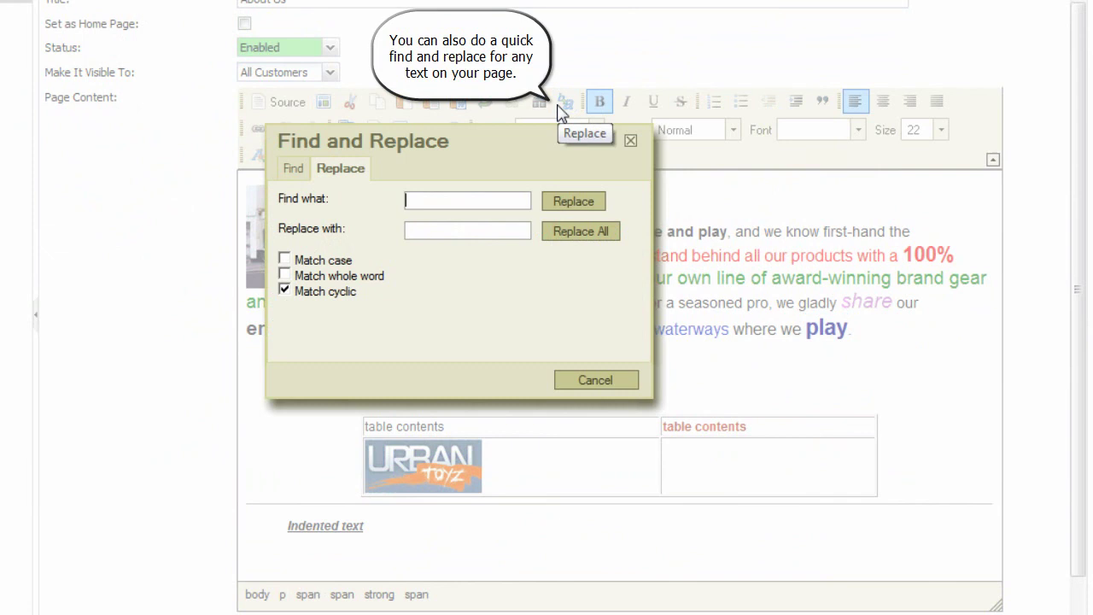
text(play)
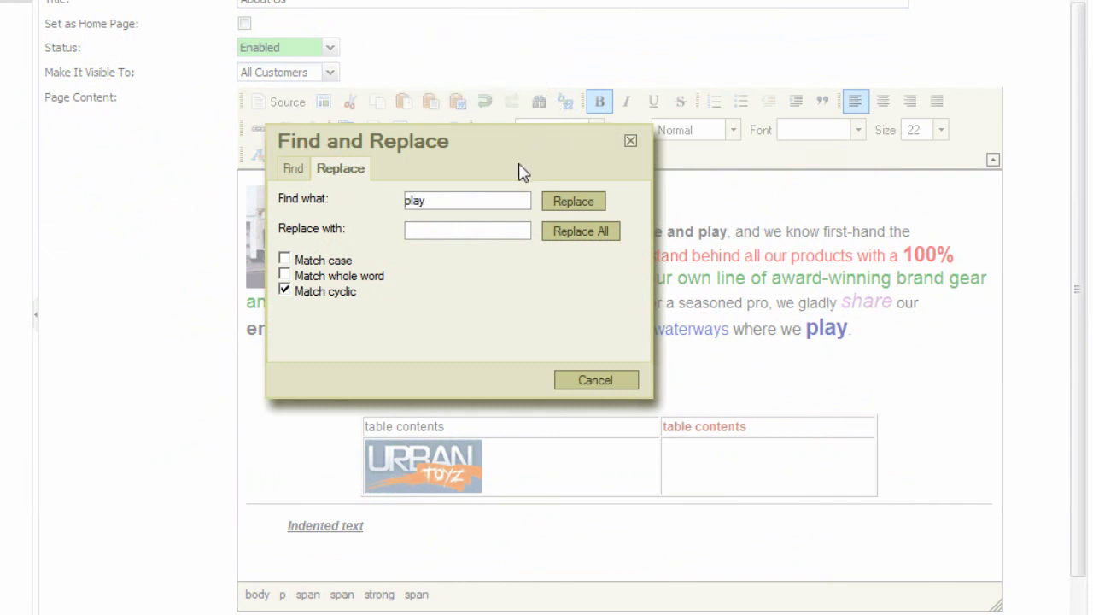
click(519, 231)
text(playing)
click(562, 202)
click(562, 202)
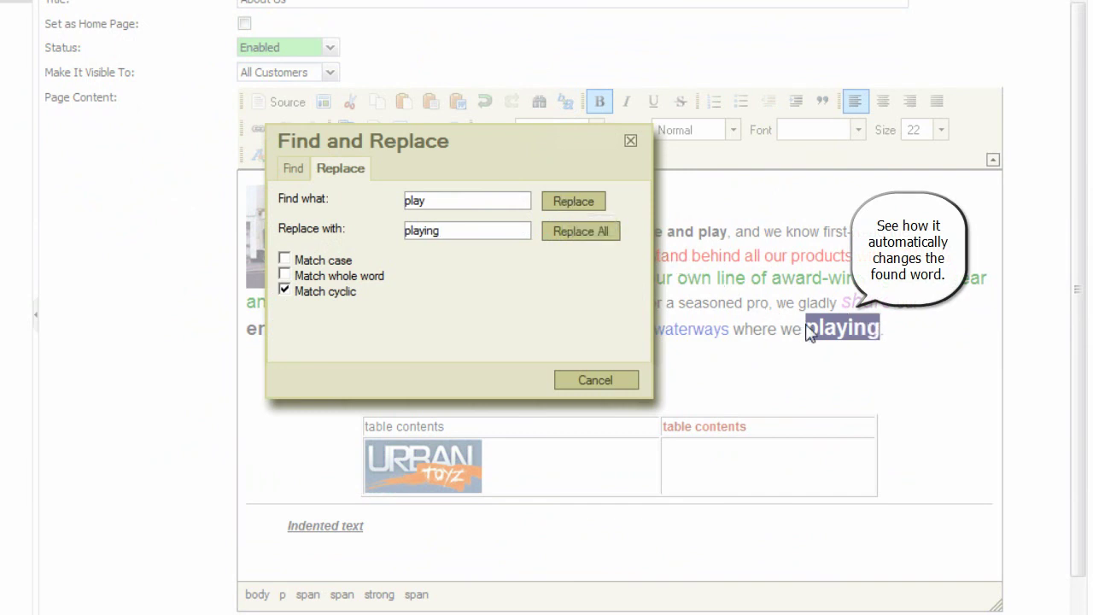
click(606, 384)
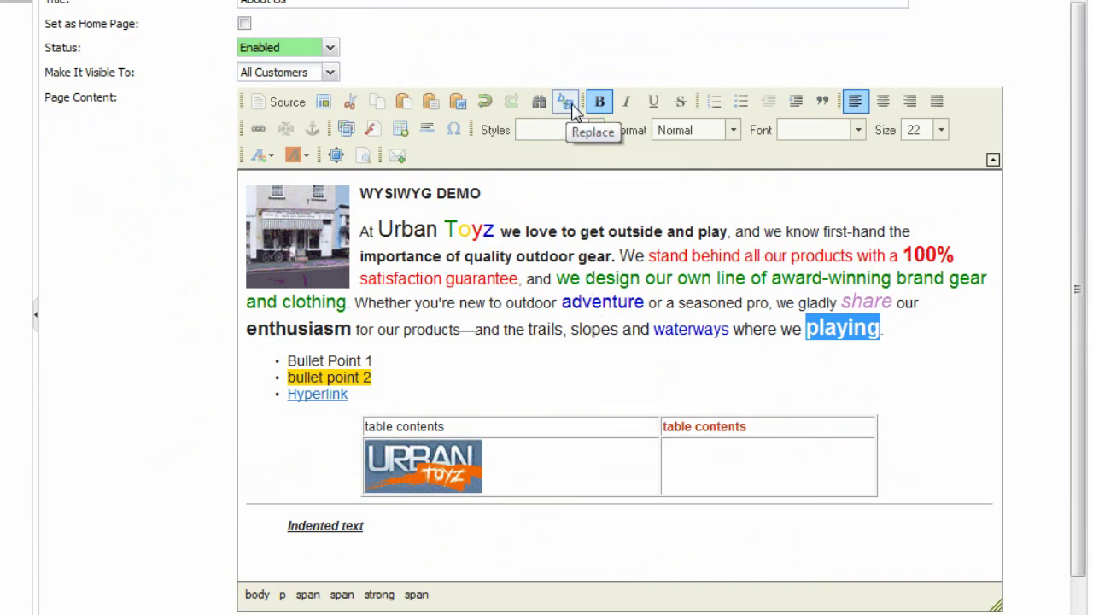
- Format 'playing' as bold, italic, underlined and struck through
click(599, 102)
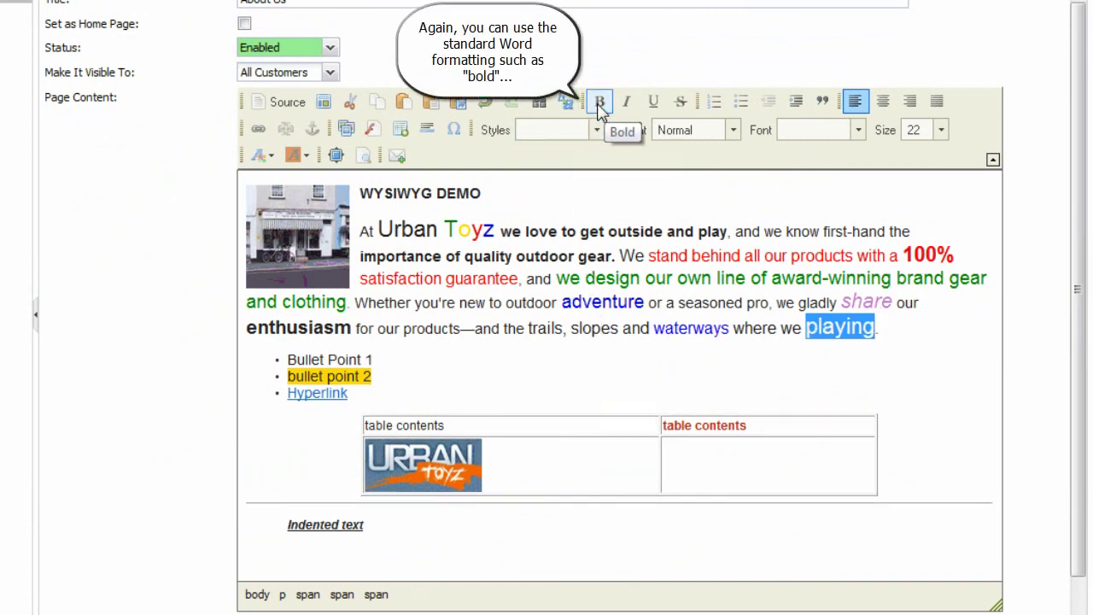
click(600, 104)
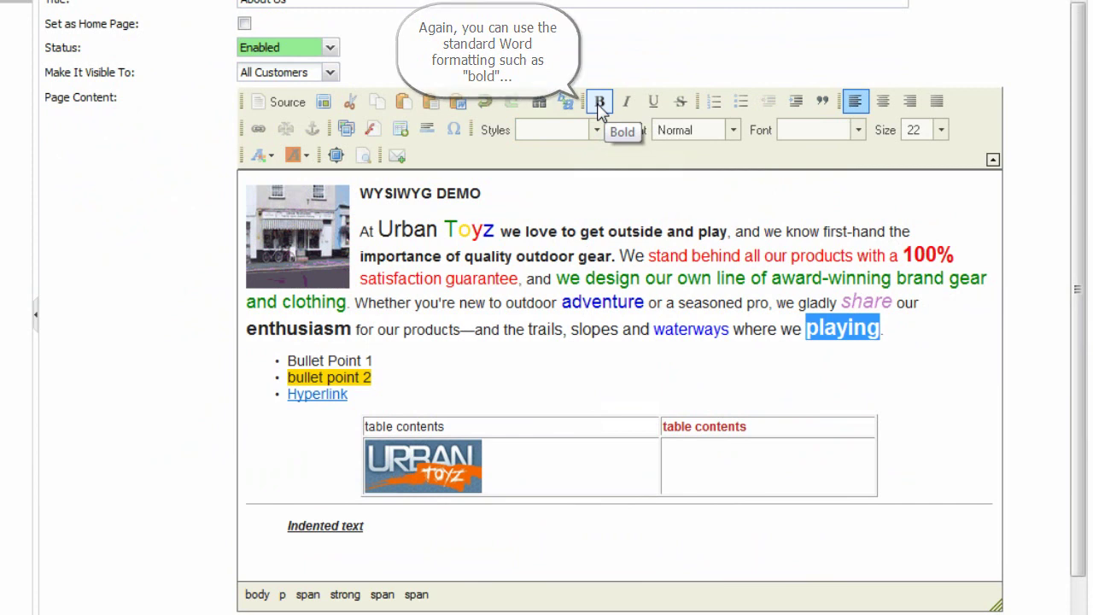
click(628, 103)
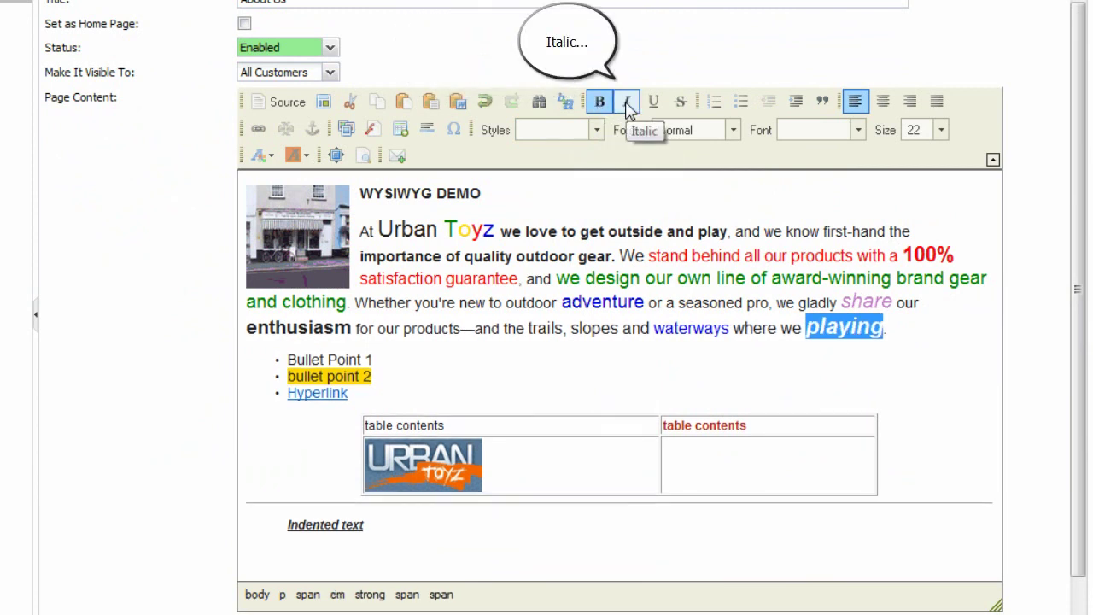
click(654, 103)
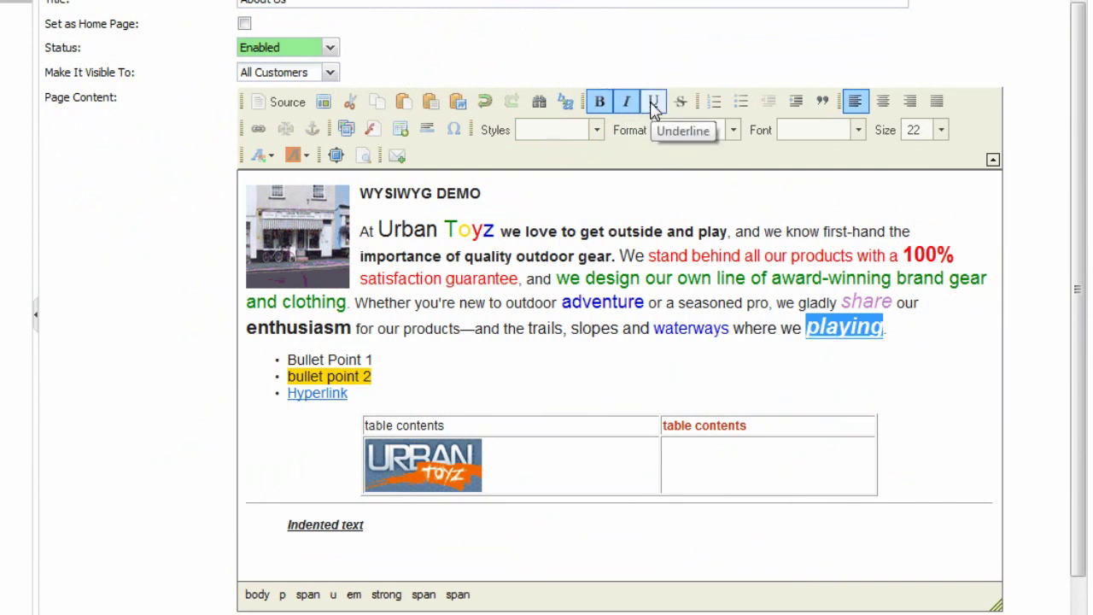
click(681, 104)
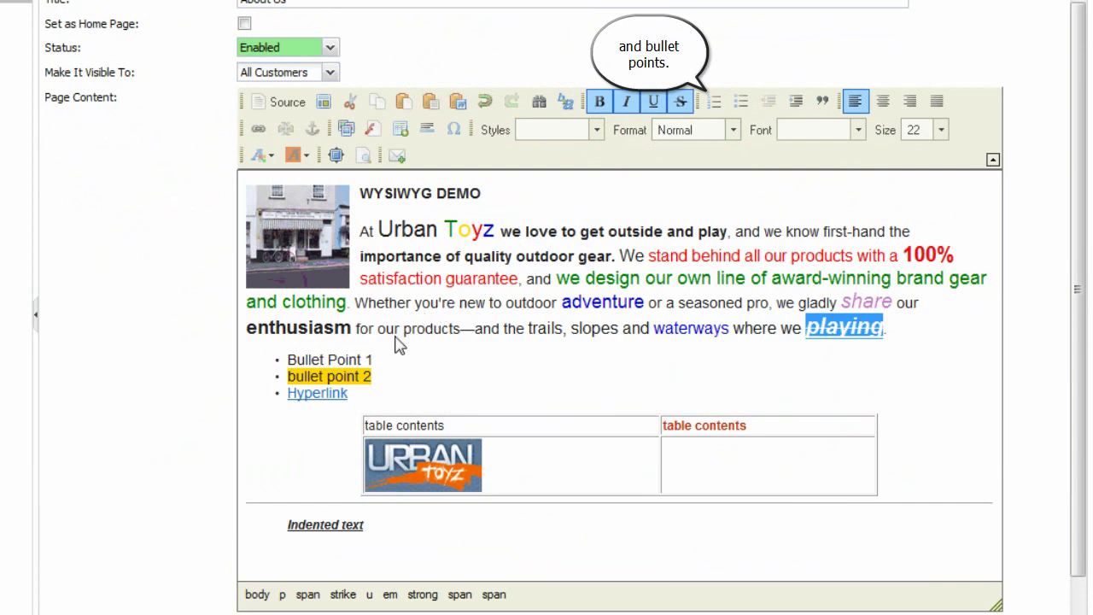
- Make Bullet Point 1 a bulleted item indented deeper than bullet point 2 and Hyperlink
click(366, 361)
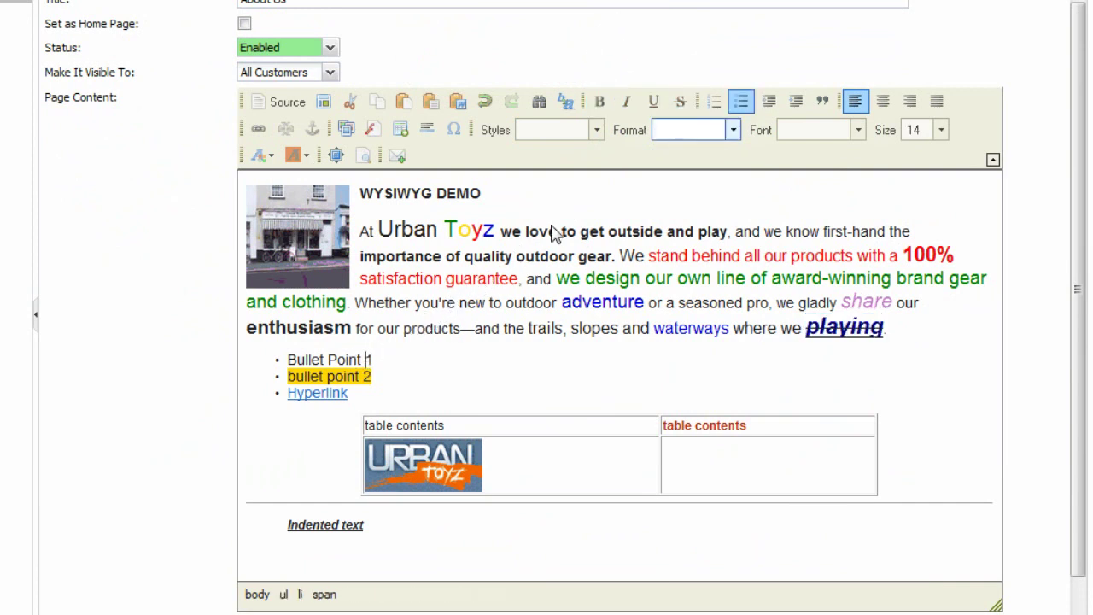
click(716, 106)
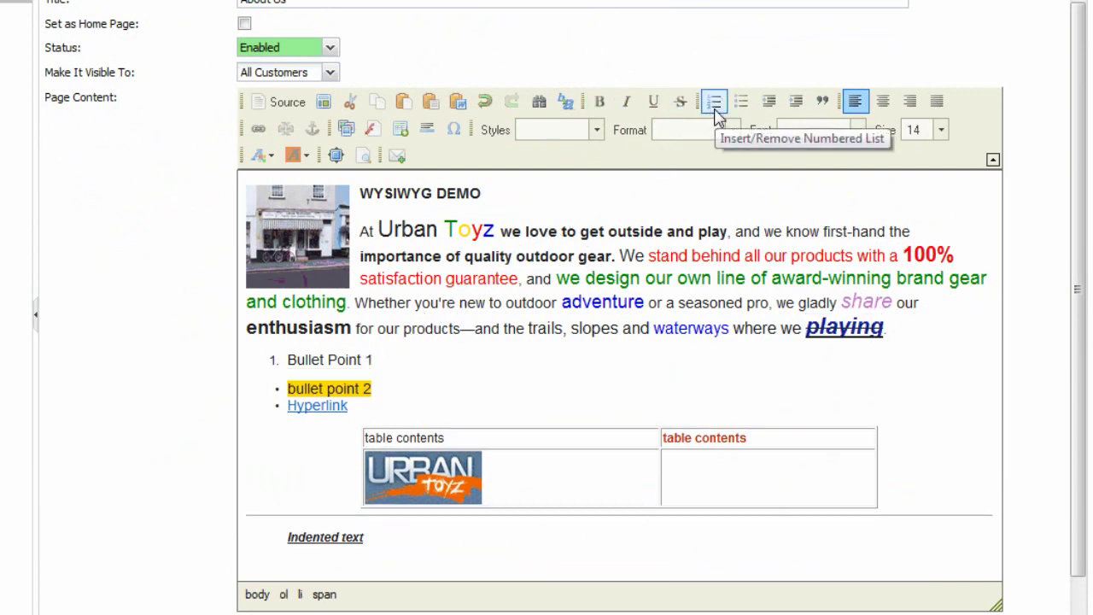
click(742, 103)
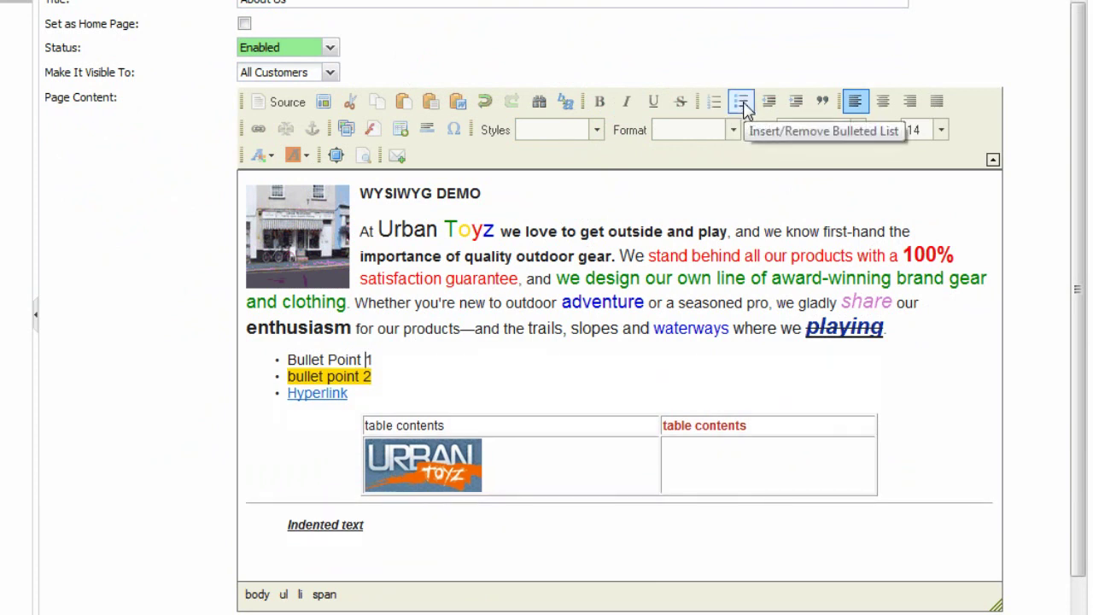
click(768, 104)
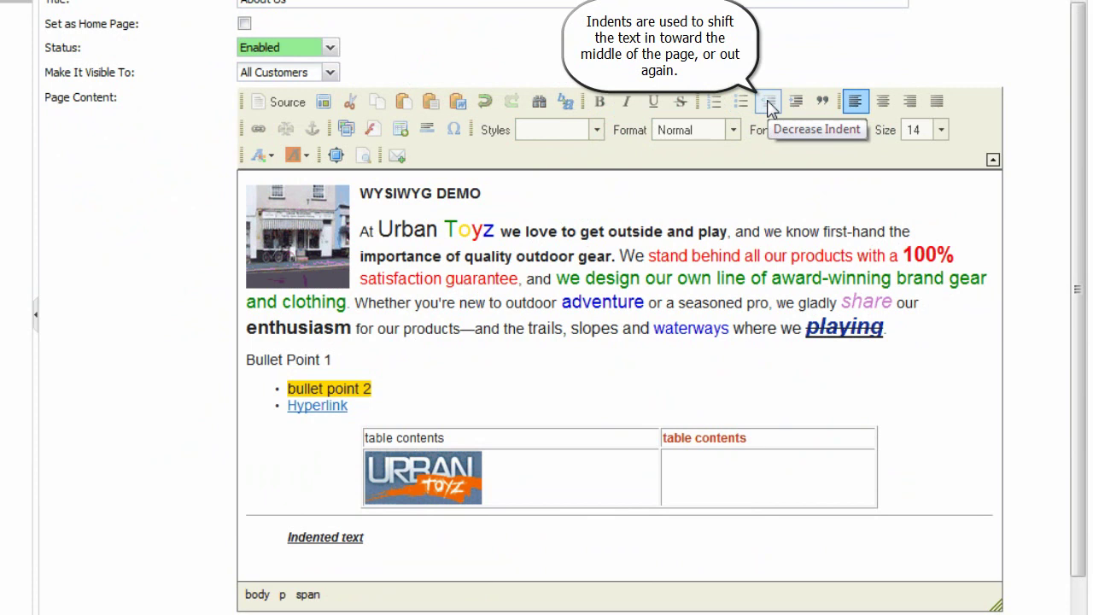
click(796, 103)
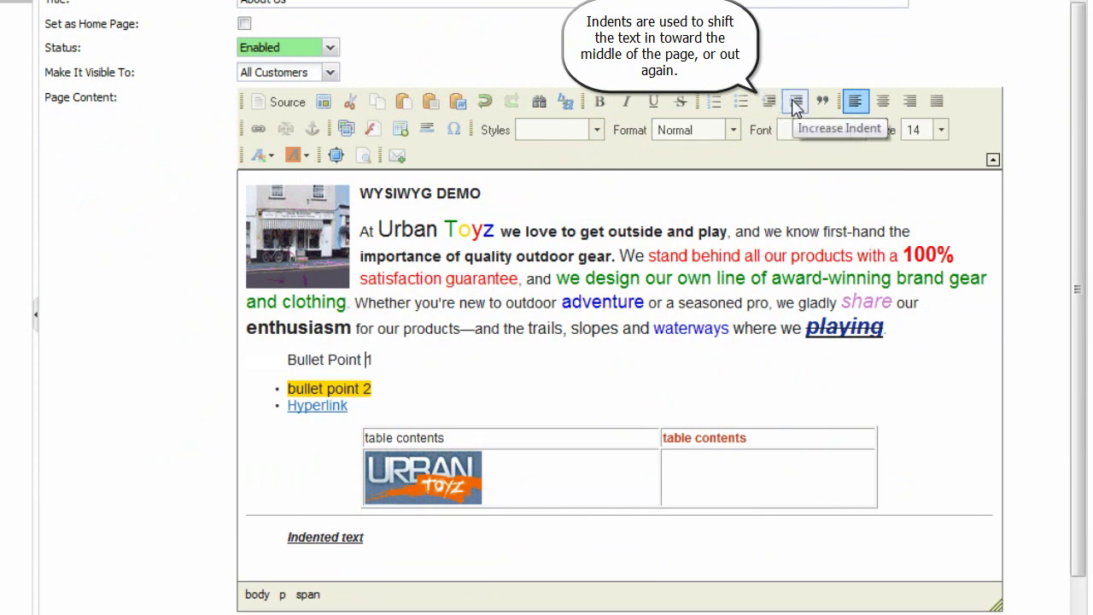
click(742, 102)
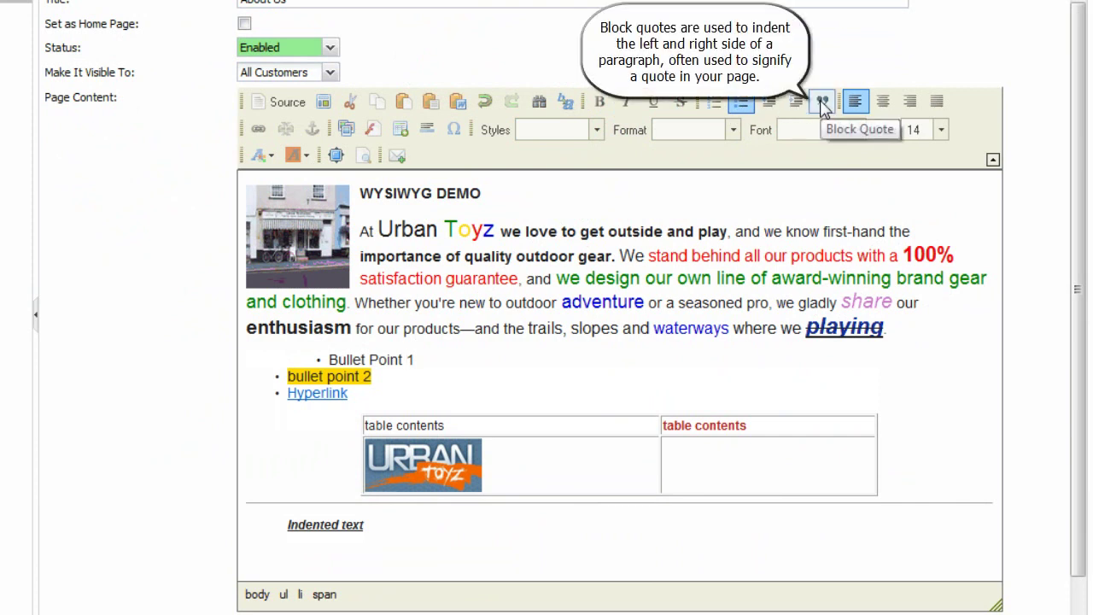
drag(904, 331, 359, 232)
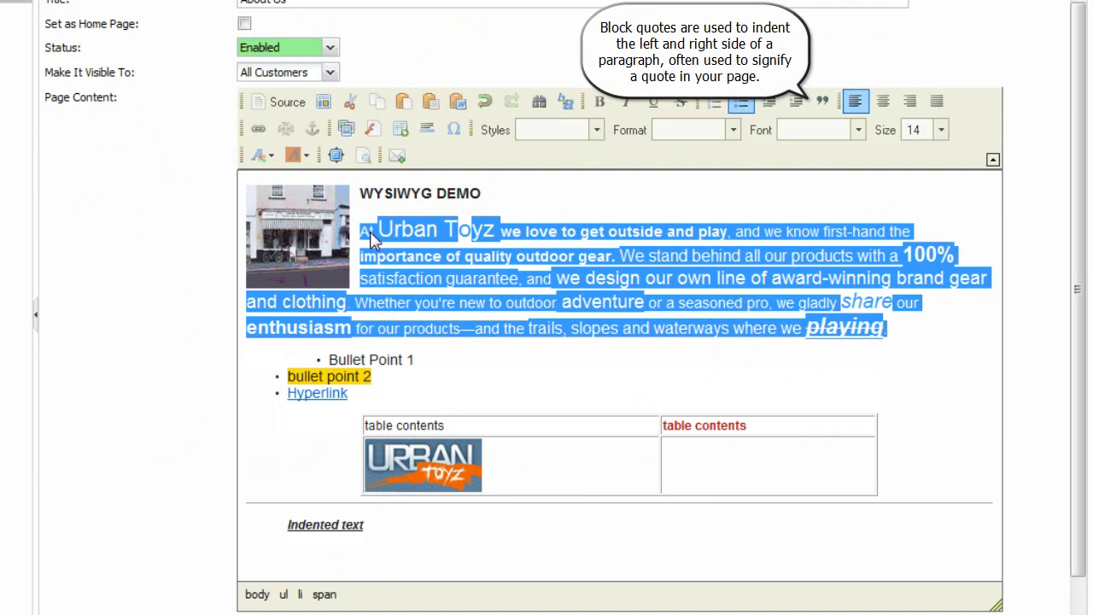
click(823, 101)
click(823, 101)
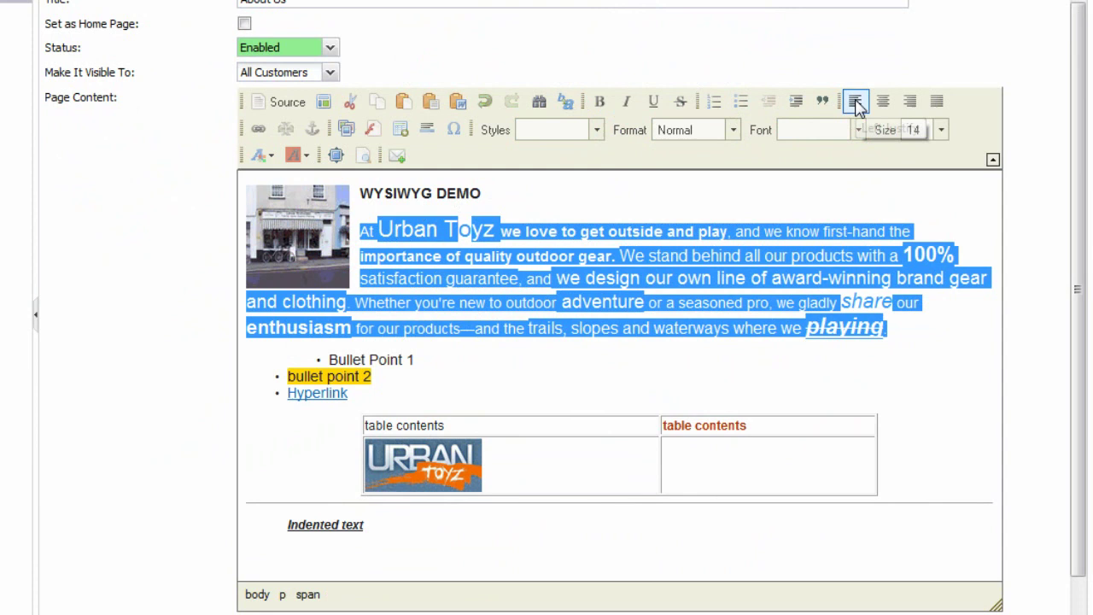
click(884, 102)
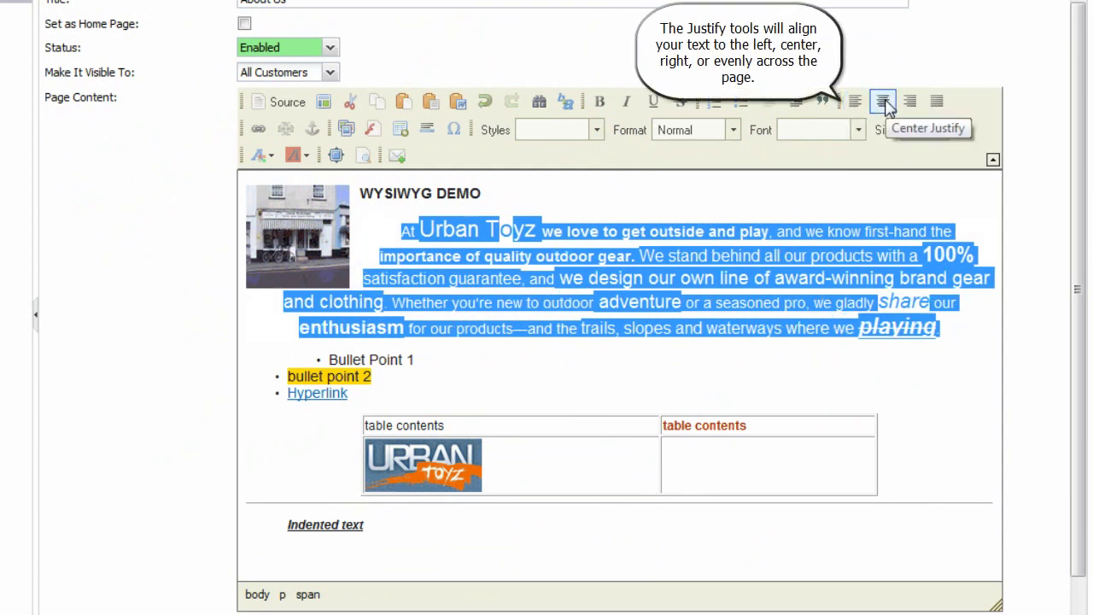
click(911, 102)
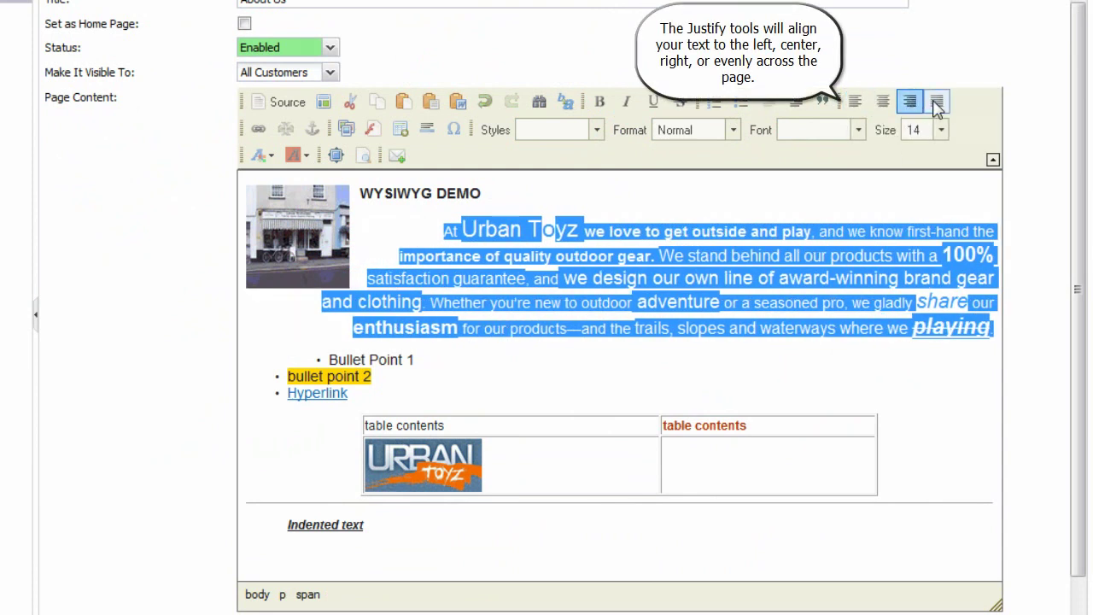
click(937, 103)
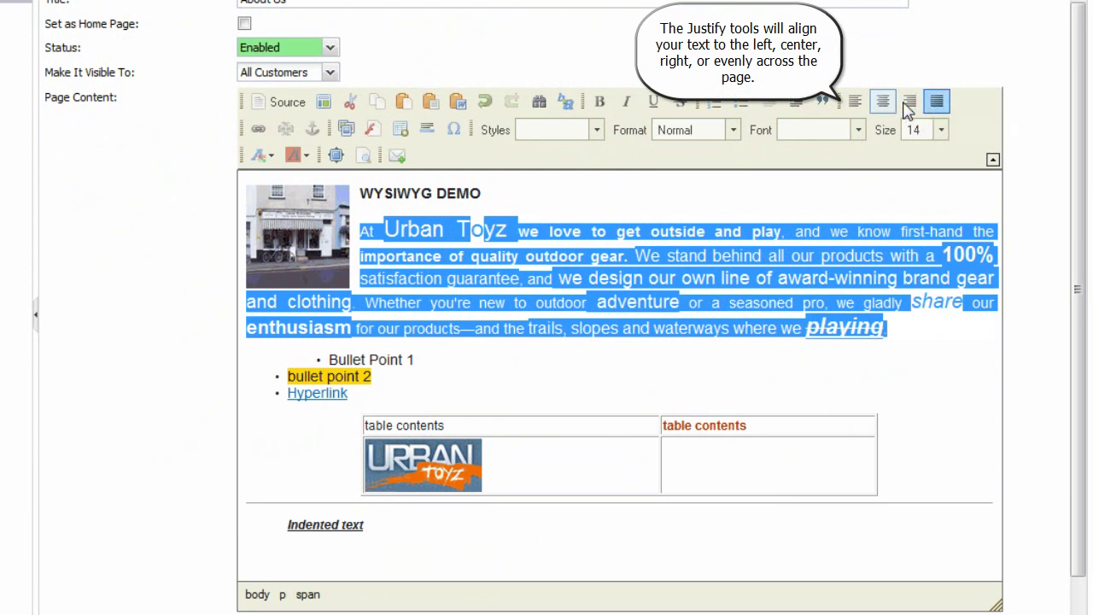
click(855, 102)
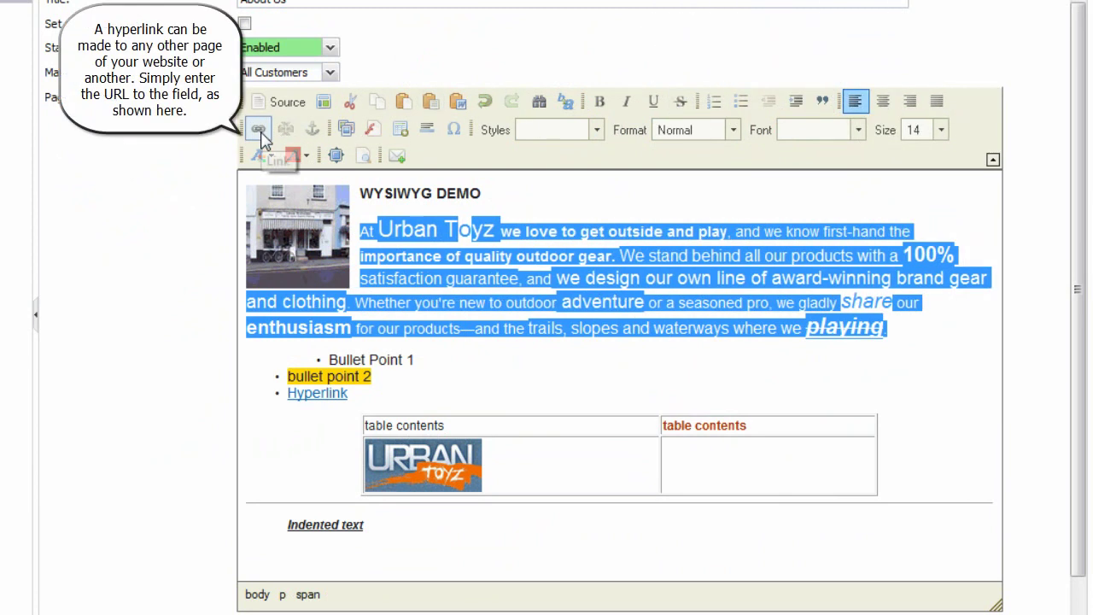
click(315, 402)
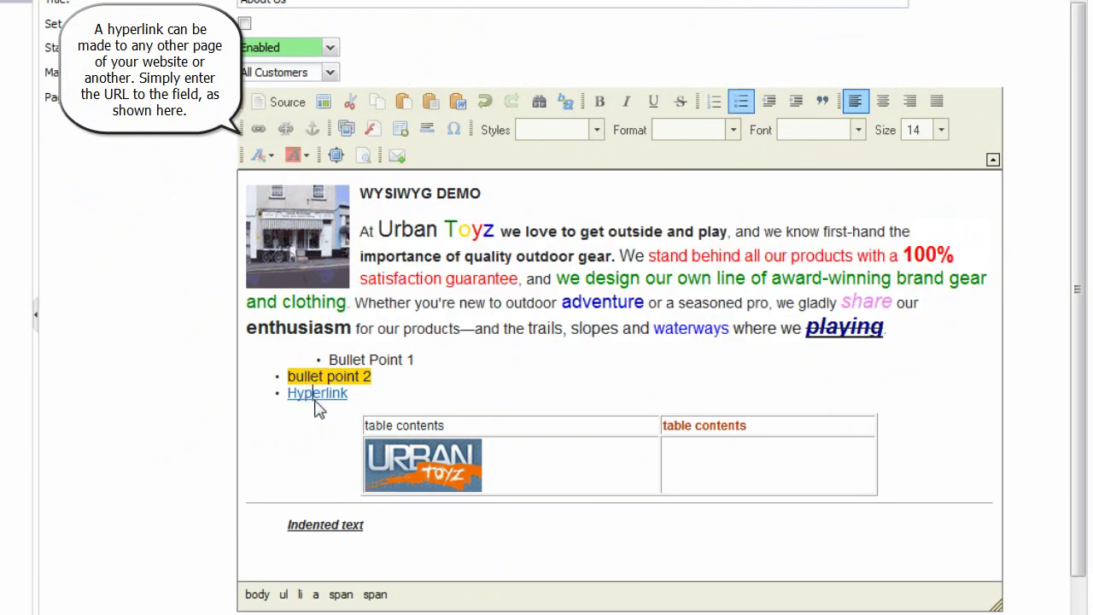
drag(346, 395, 290, 398)
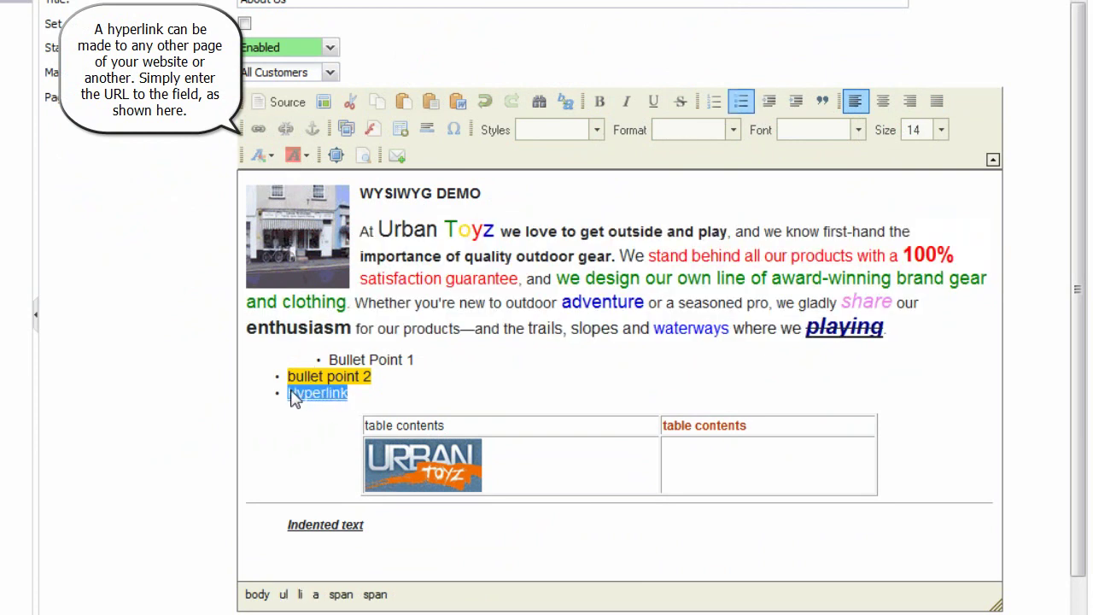
click(259, 130)
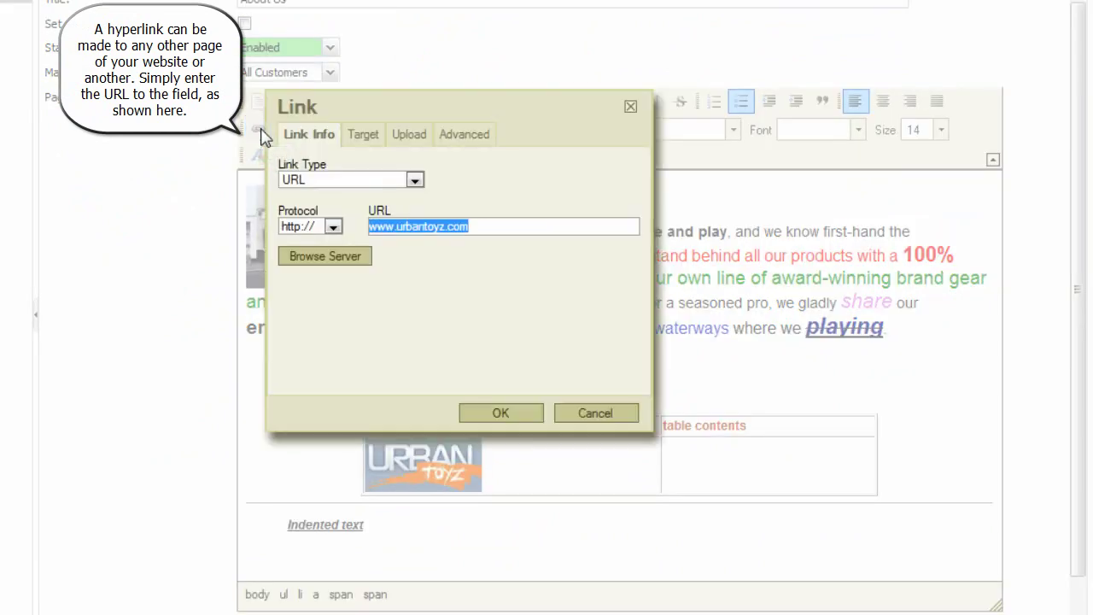
double_click(461, 227)
drag(475, 234, 371, 239)
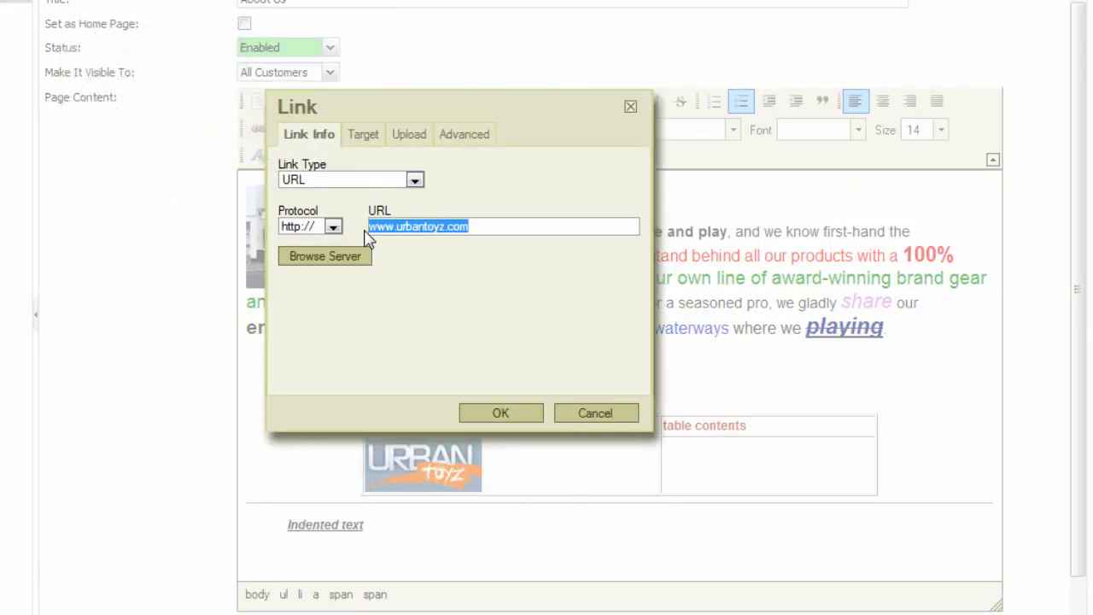
click(498, 412)
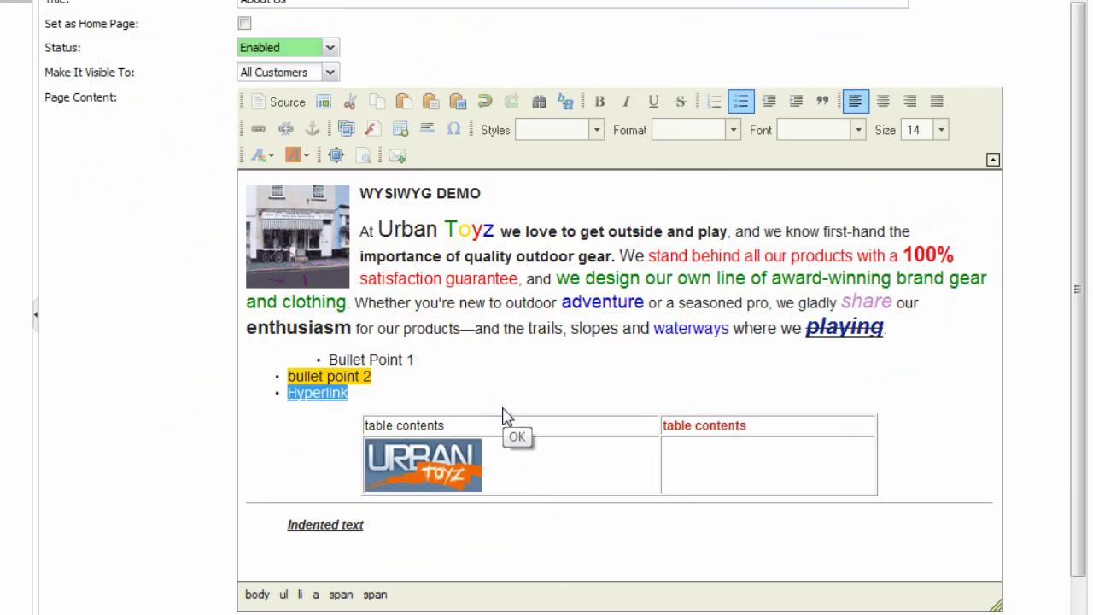
click(336, 393)
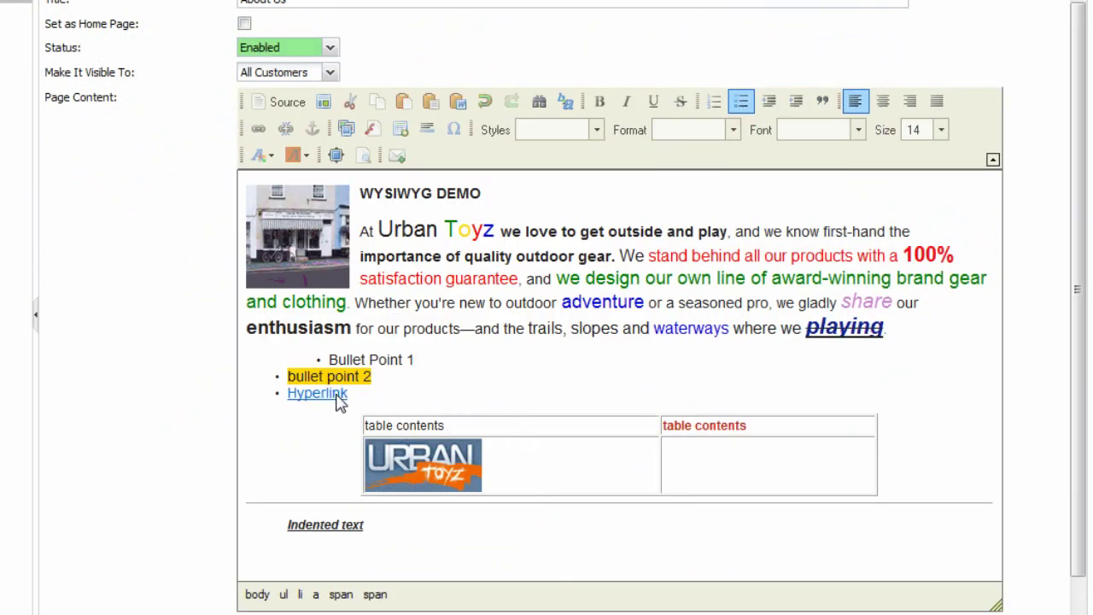
- Unlink the Hyperlink bullet item so it becomes plain text
click(285, 130)
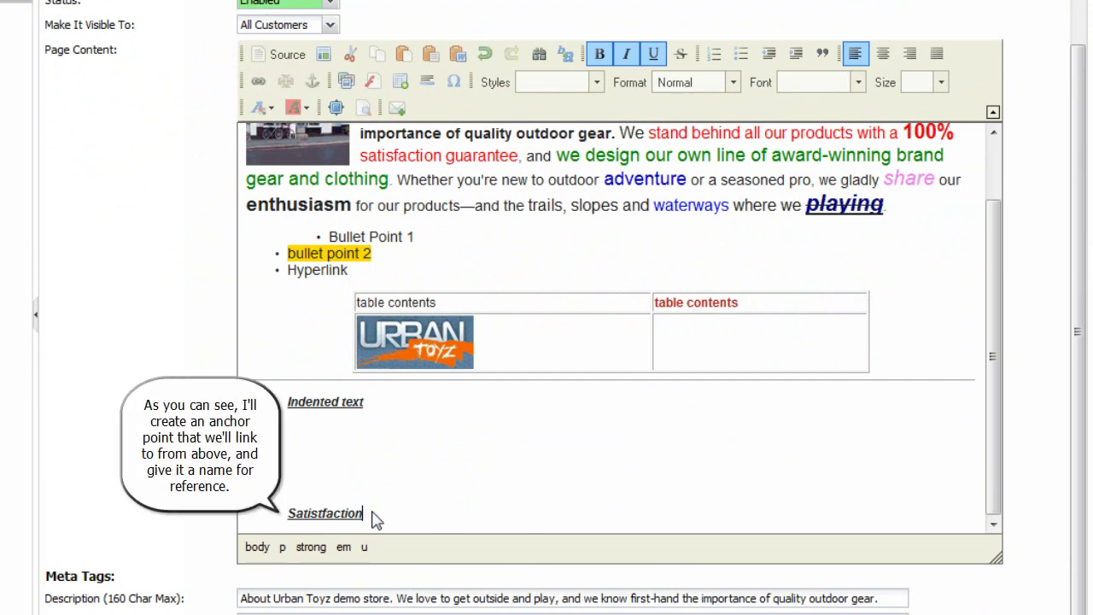
- Insert an anchor named 'satisfaction' at the end of the Satisfaction line
click(313, 81)
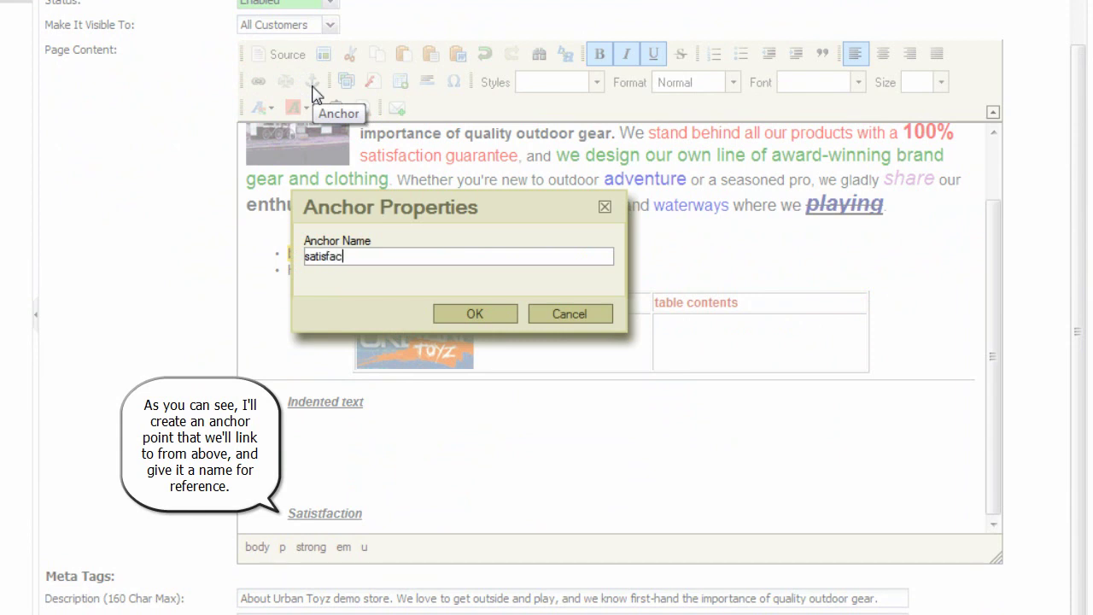
text(satisfaction)
click(477, 311)
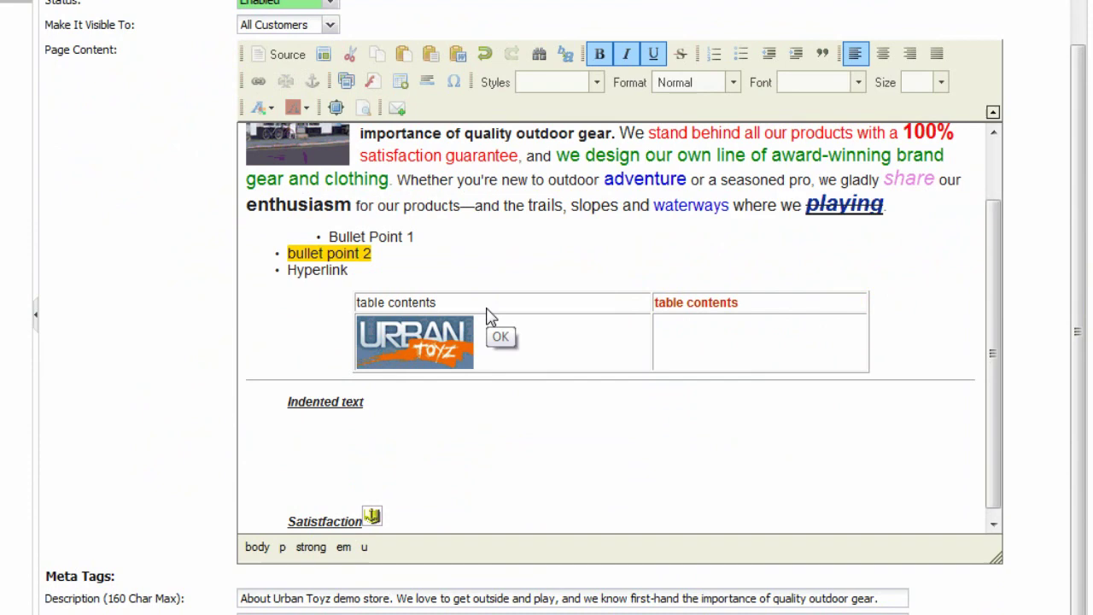
- Link the intro word 'satisfaction' to the satisfaction anchor using the anchor link type
drag(360, 154, 444, 162)
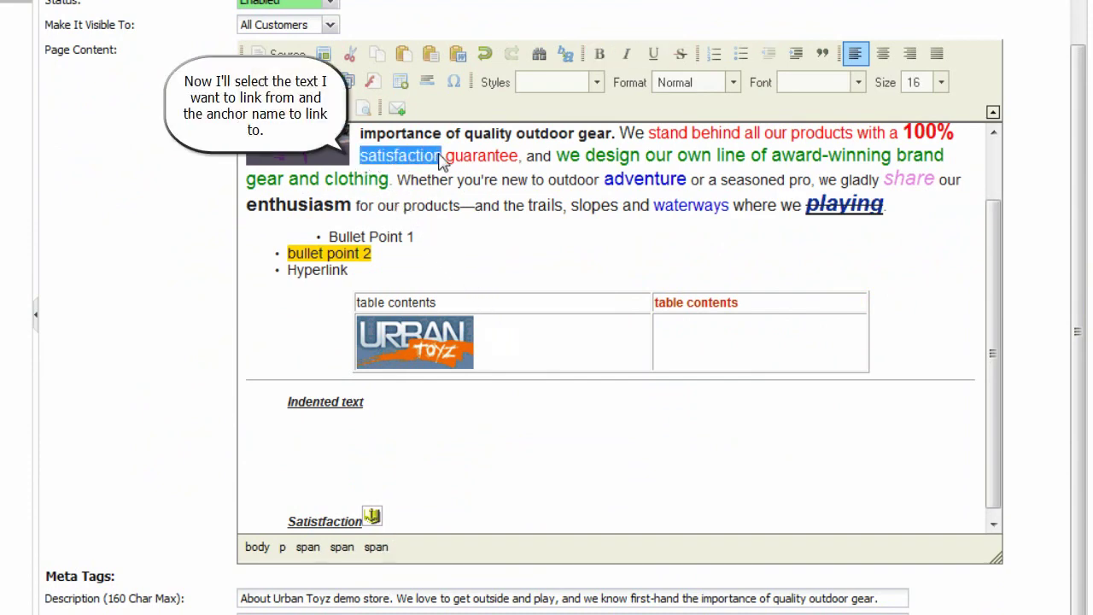
click(262, 88)
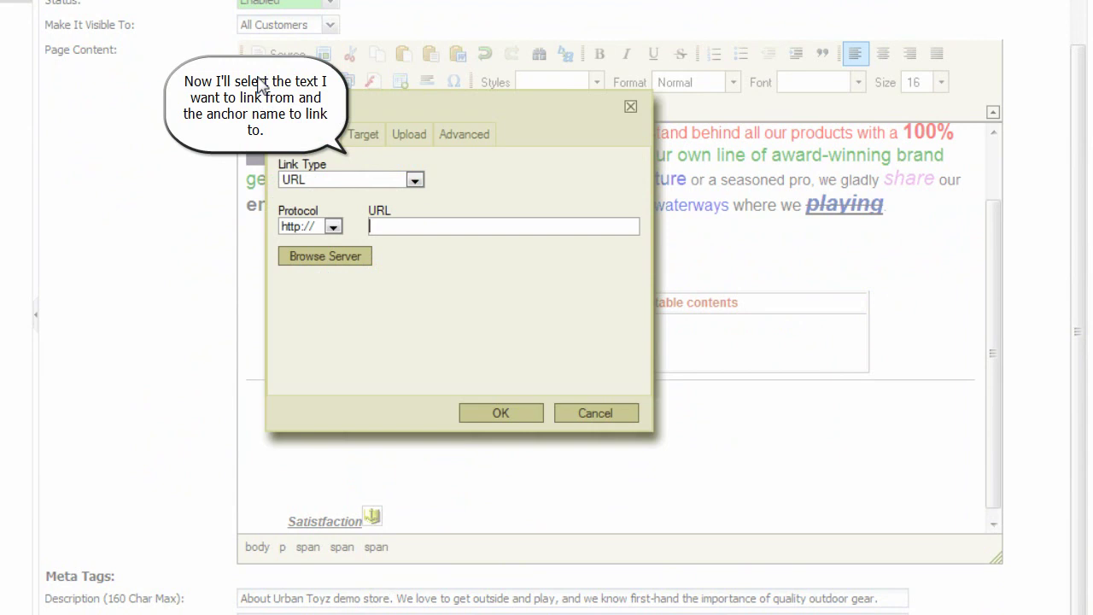
click(414, 180)
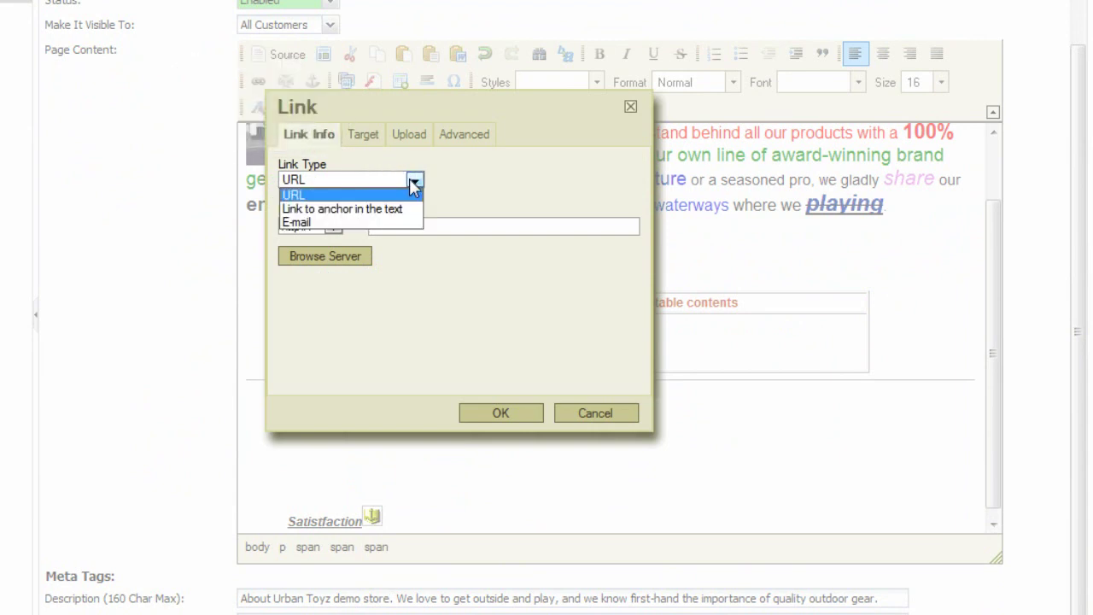
click(401, 208)
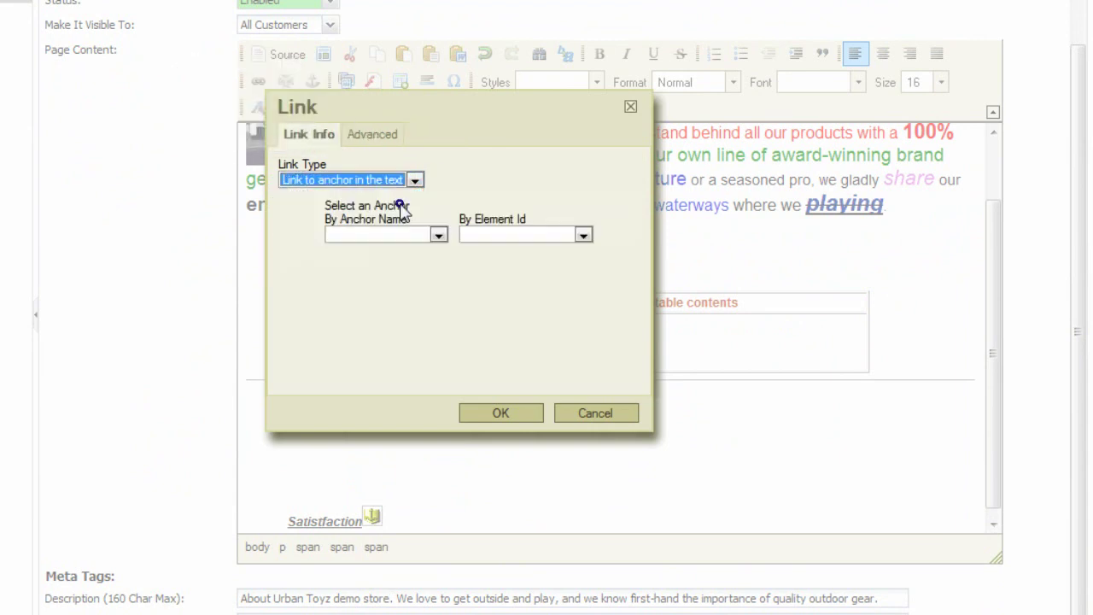
click(437, 235)
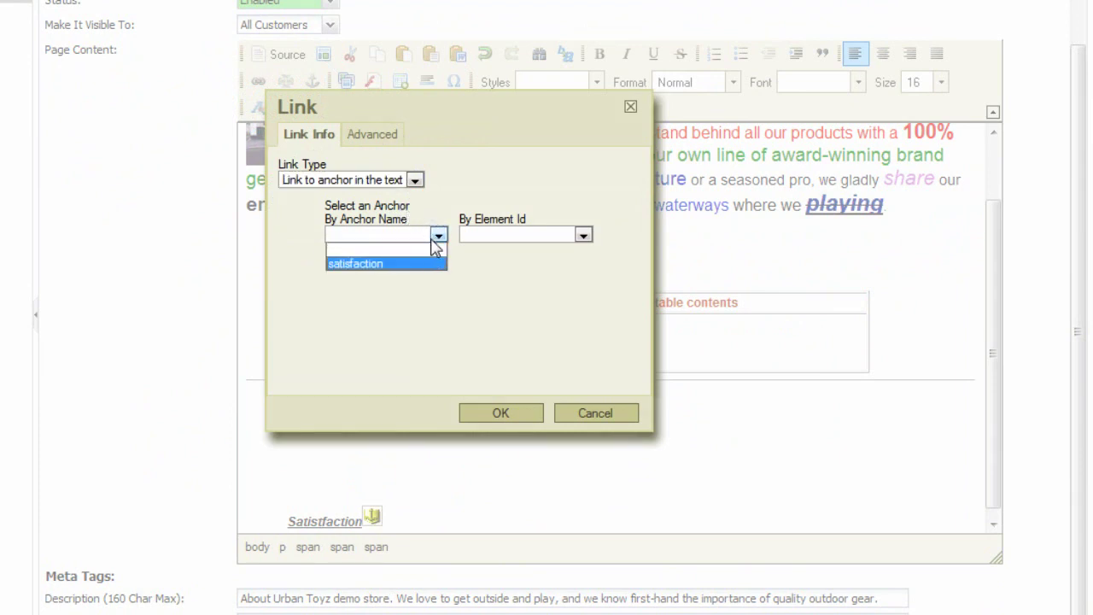
click(431, 263)
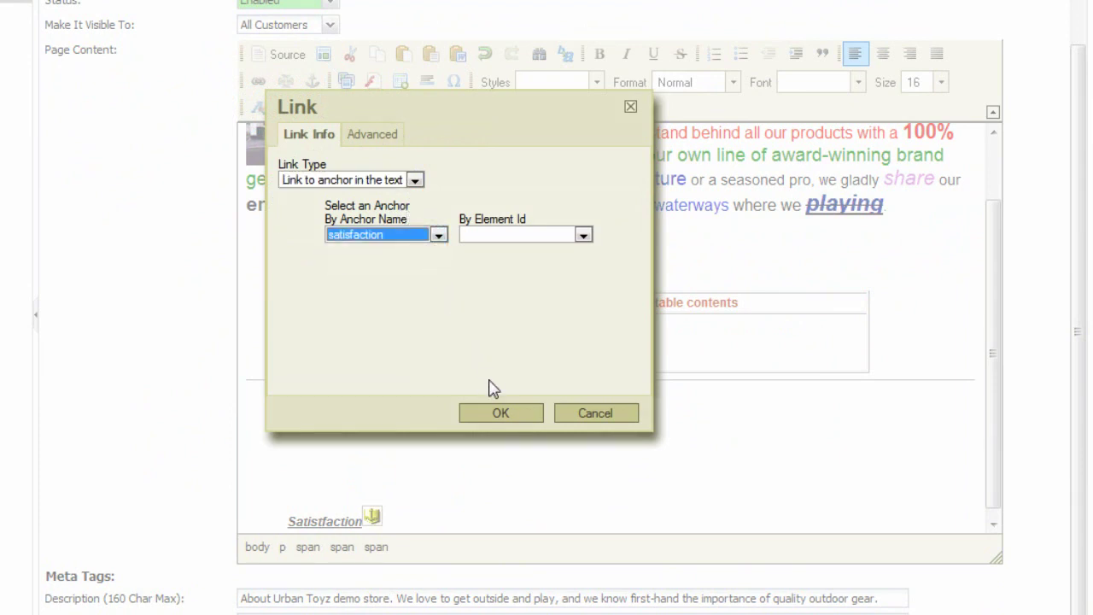
click(504, 415)
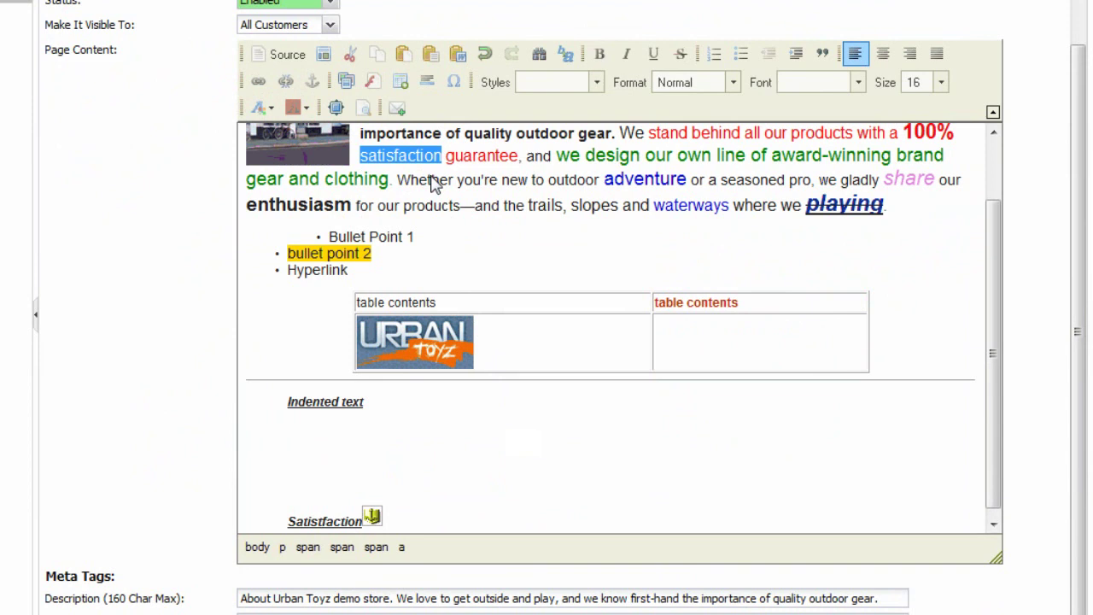
scroll(438, 181, up, 2)
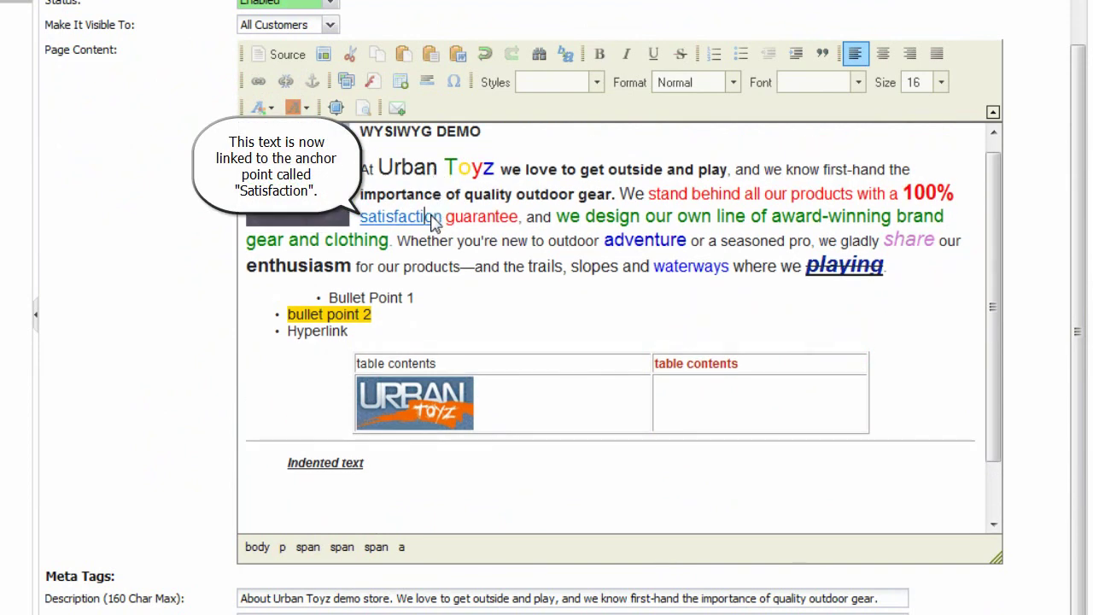
scroll(435, 224, down, 2)
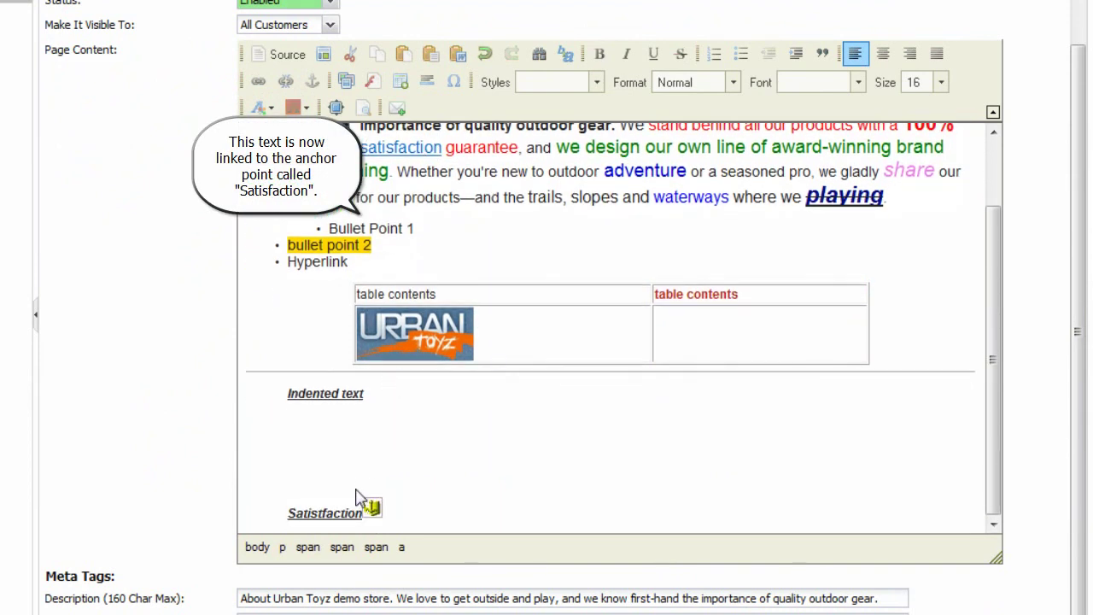
click(351, 513)
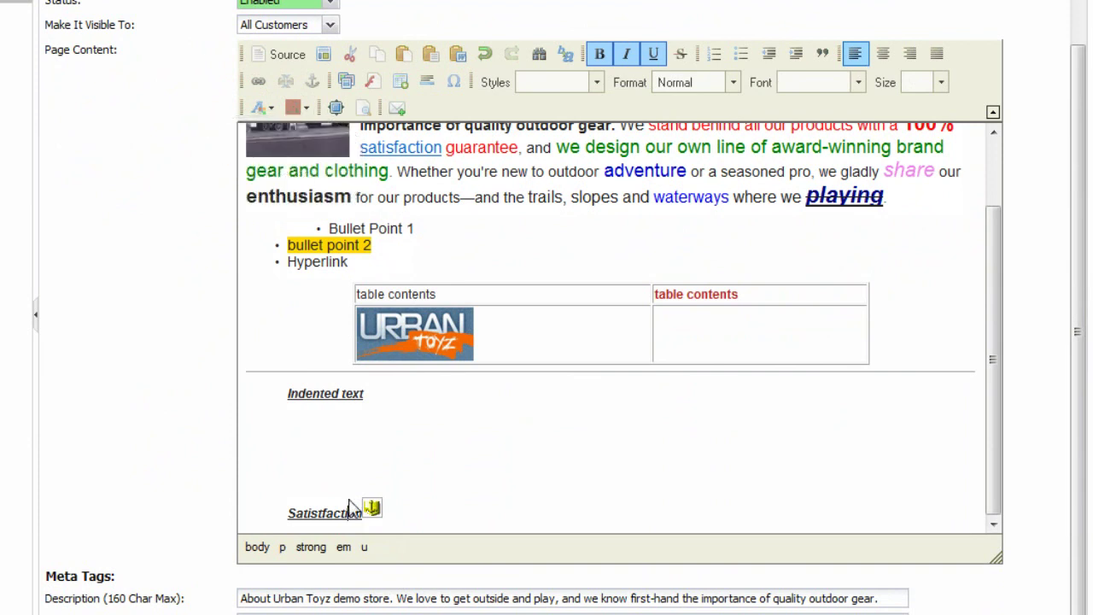
scroll(350, 384, up, 4)
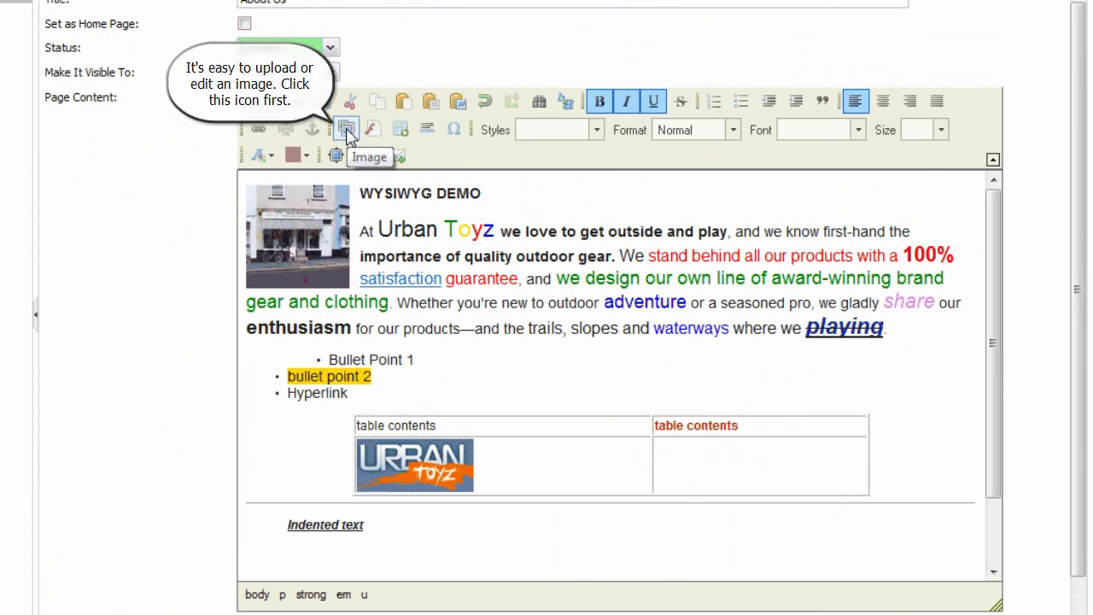
- Open Image Properties for the empty right cell, check the Upload tab, then return to Image Info
click(413, 458)
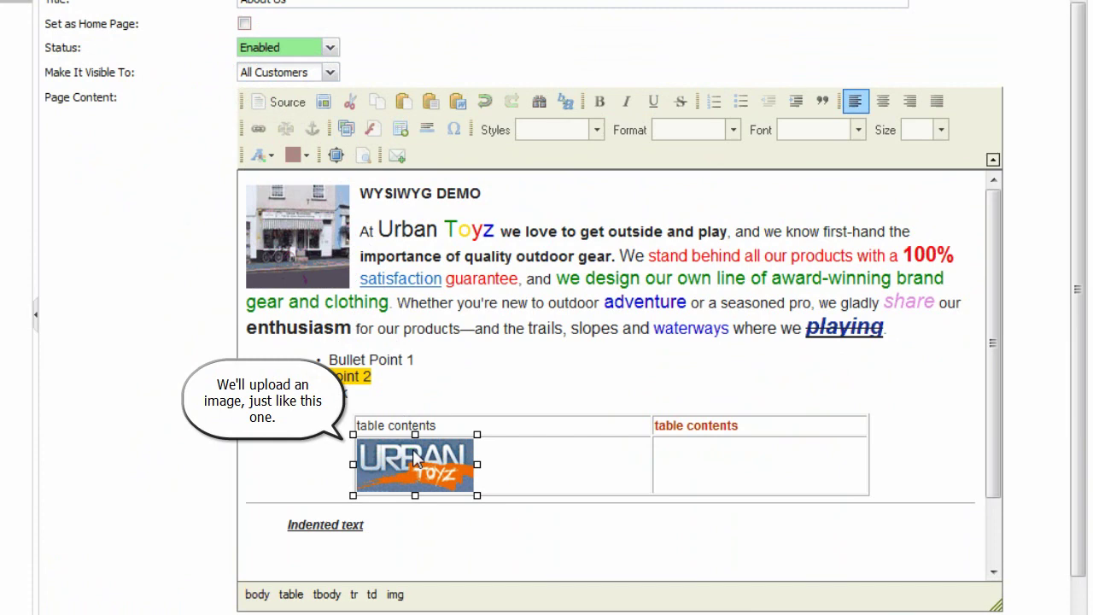
click(654, 472)
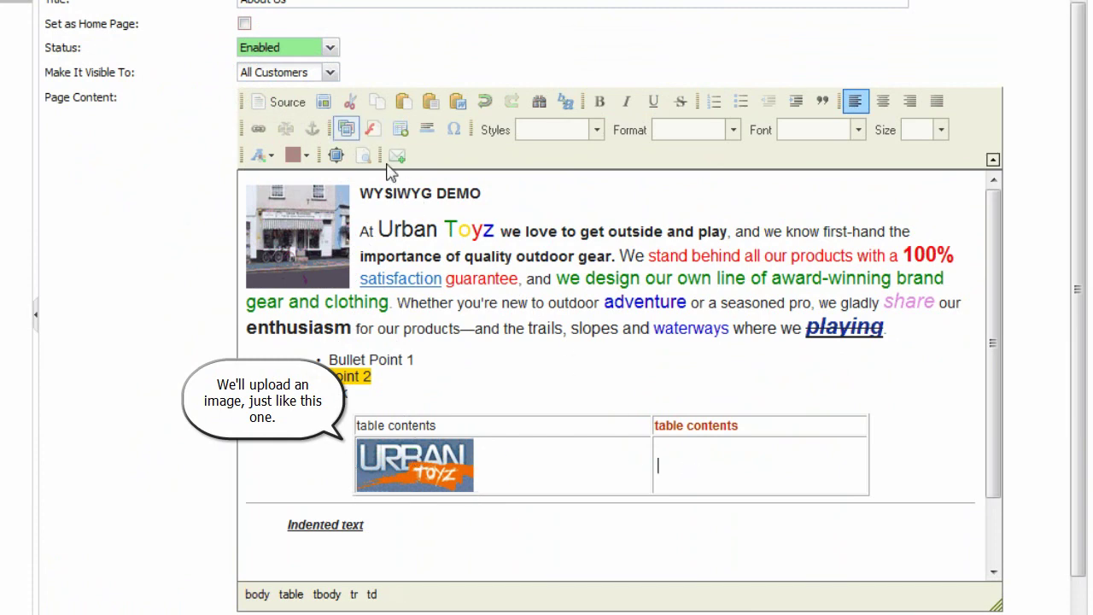
click(348, 129)
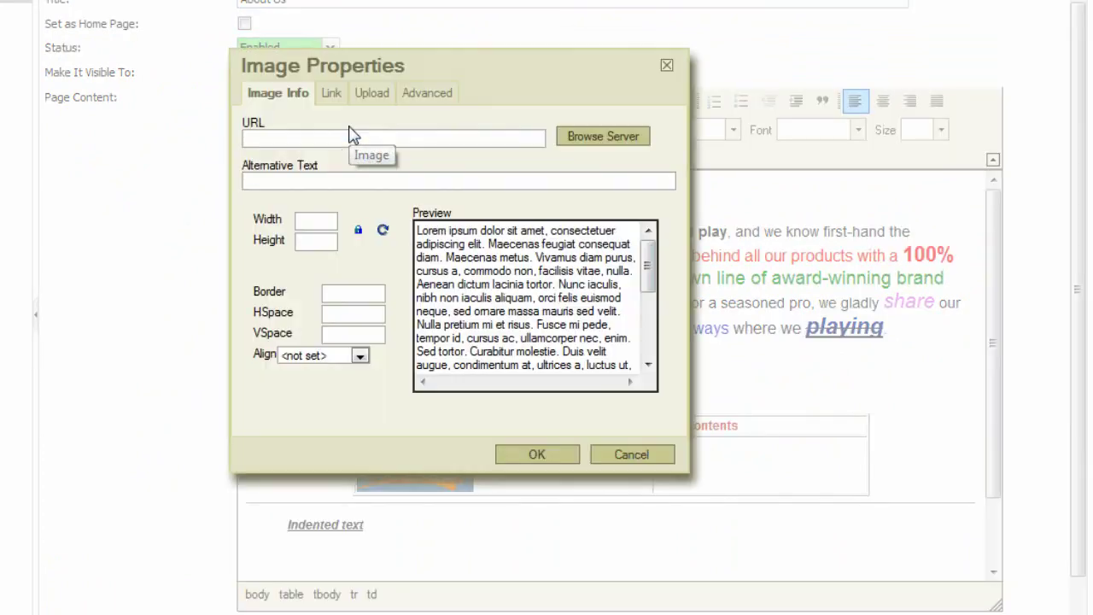
click(371, 101)
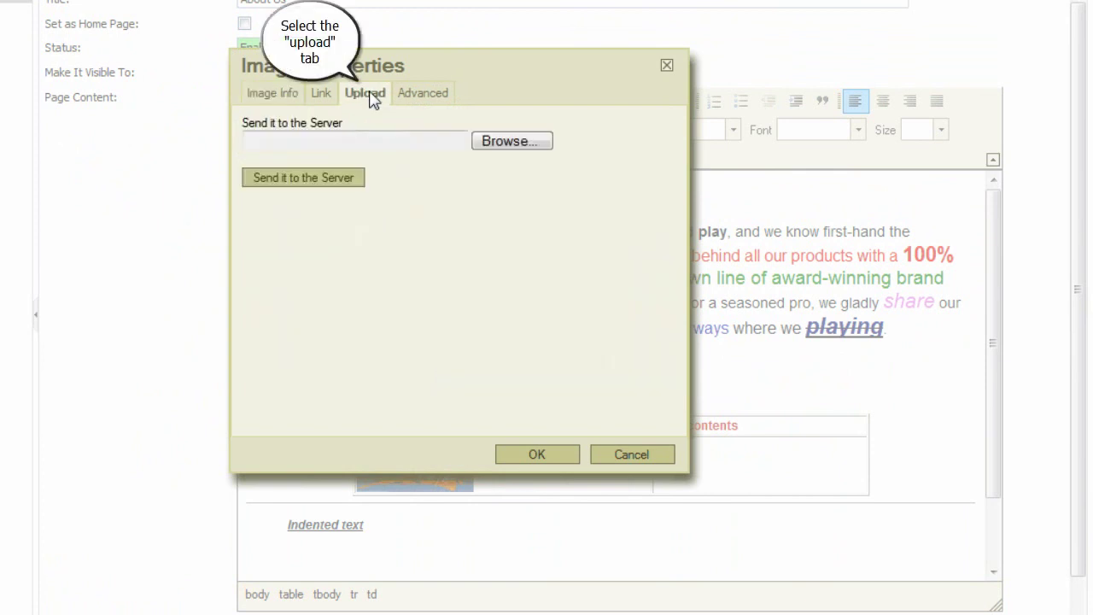
click(508, 143)
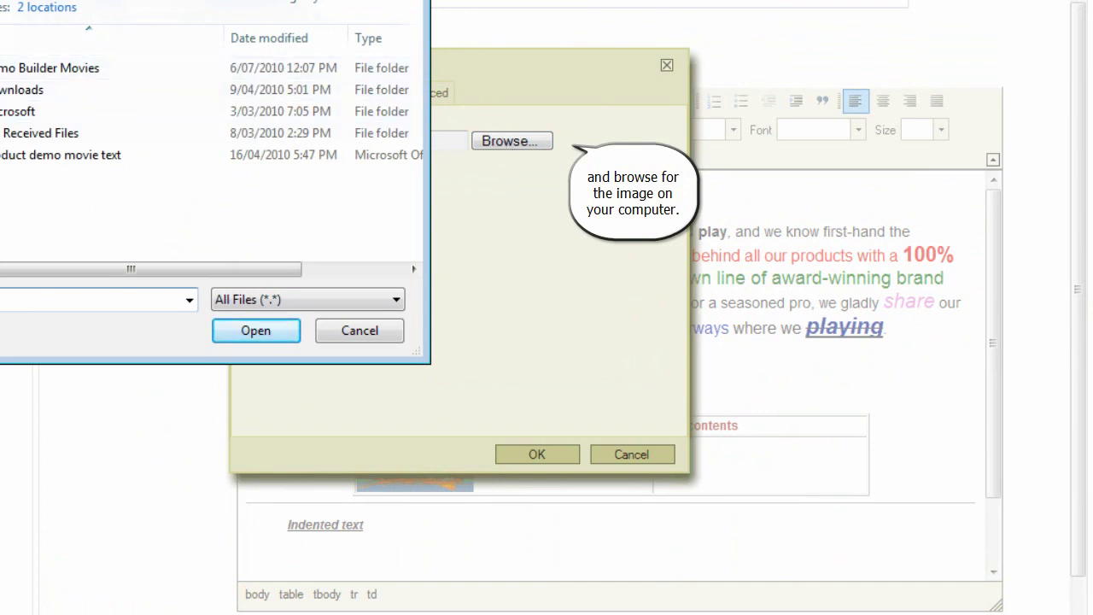
key(Escape)
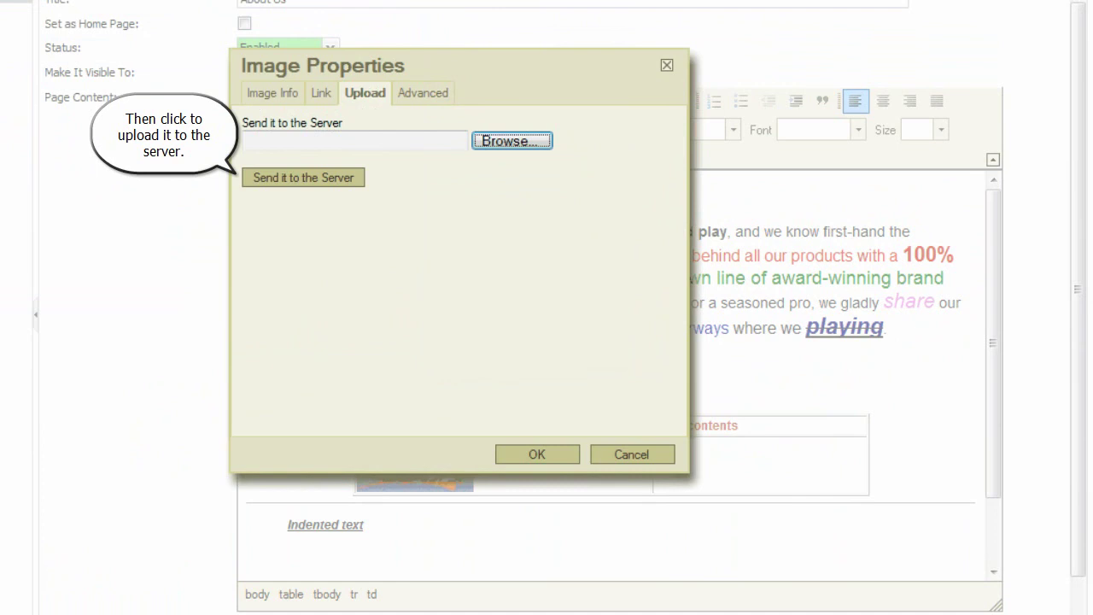
click(287, 95)
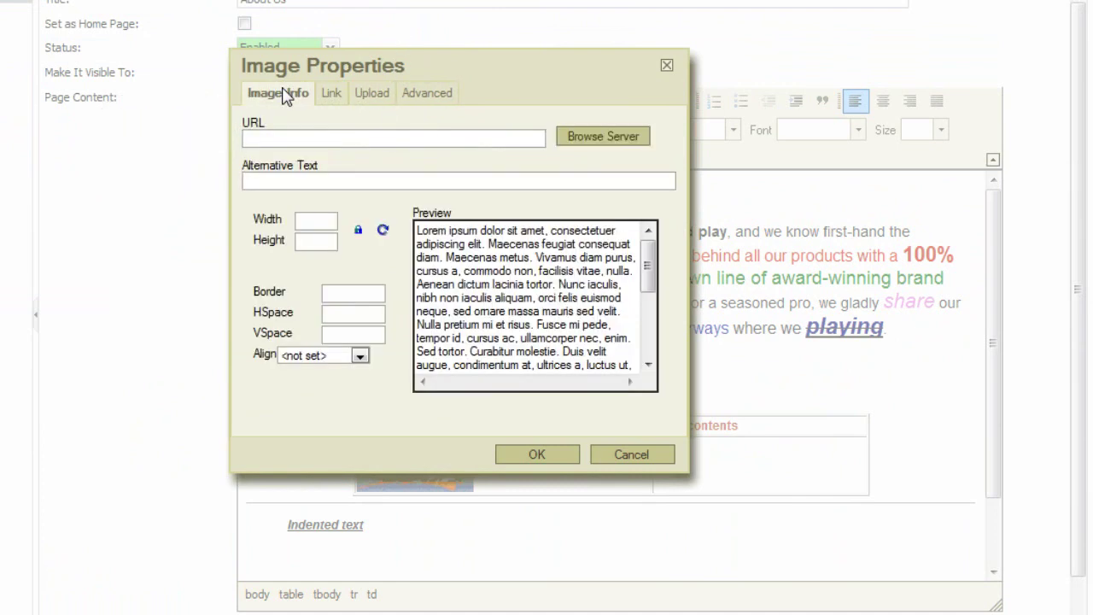
- Pick urban logo.JPG from the CKFinder gallery so its URL and 243 × 124 size fill in
click(602, 137)
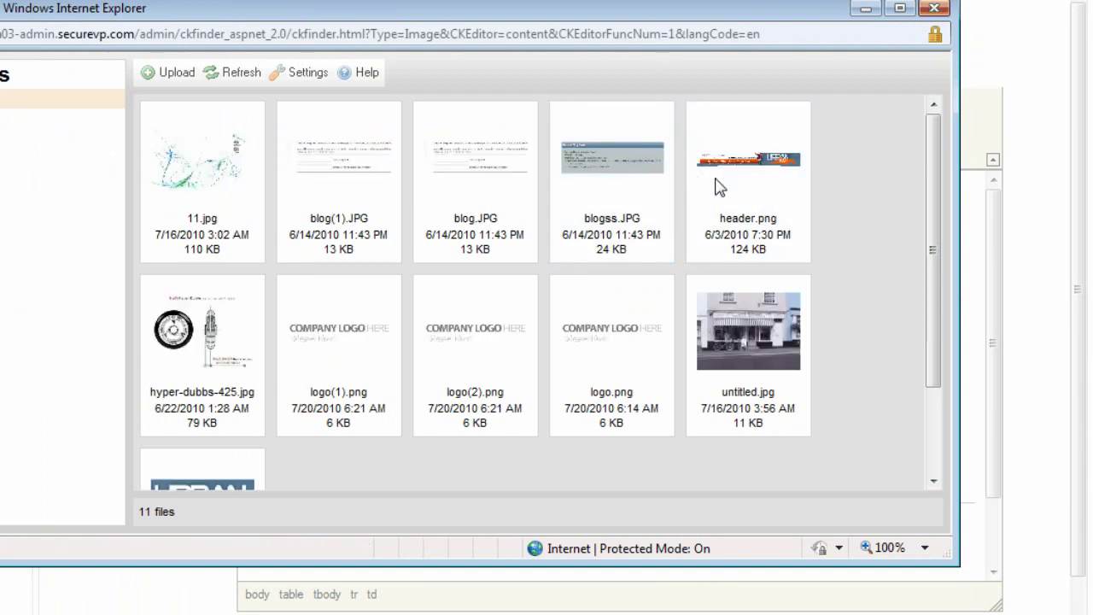
scroll(934, 259, down, 3)
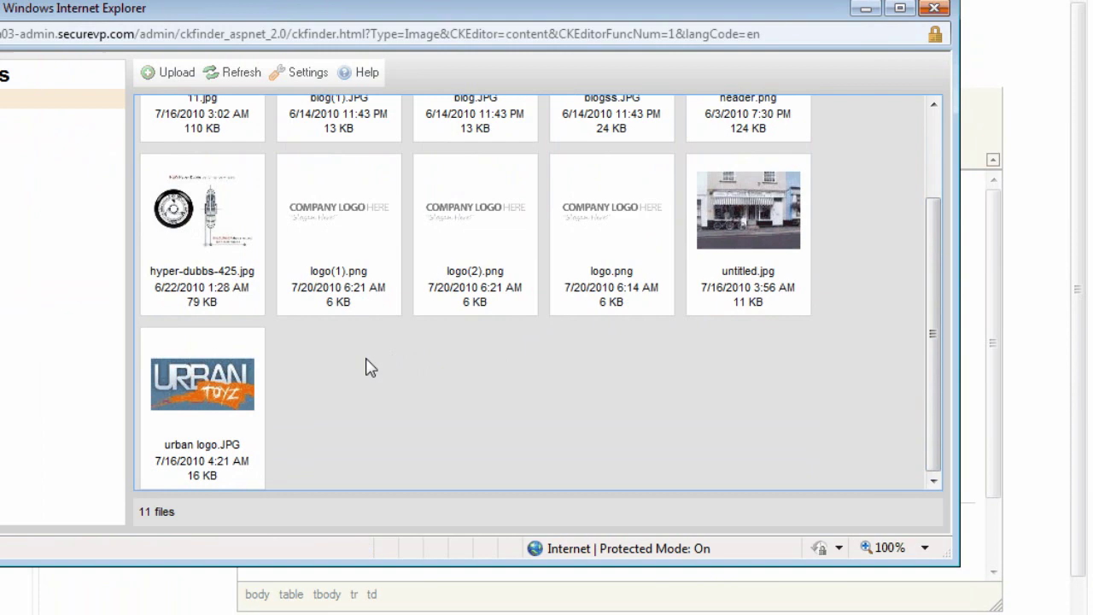
click(210, 390)
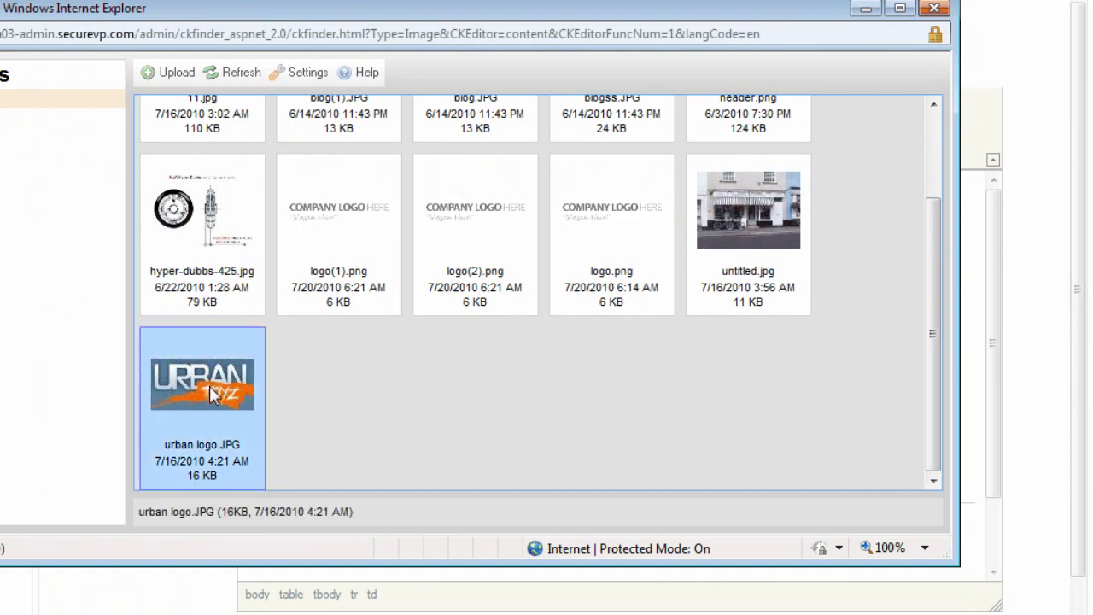
double_click(210, 394)
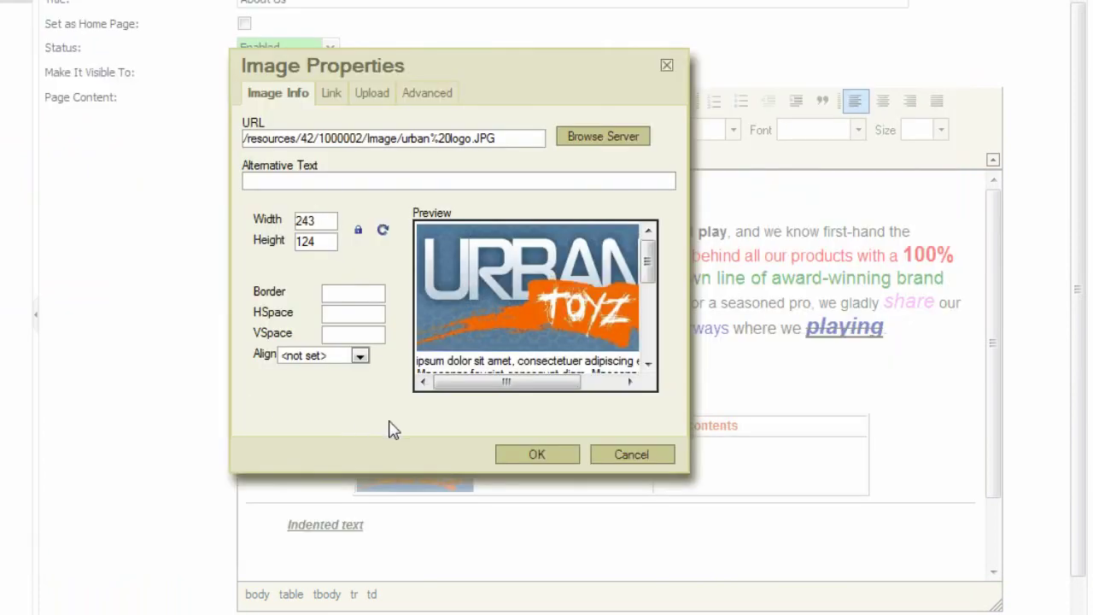
- Confirm Image Properties to place the larger Urban Toyz logo in the right-hand second-row cell
click(519, 451)
scroll(611, 420, down, 2)
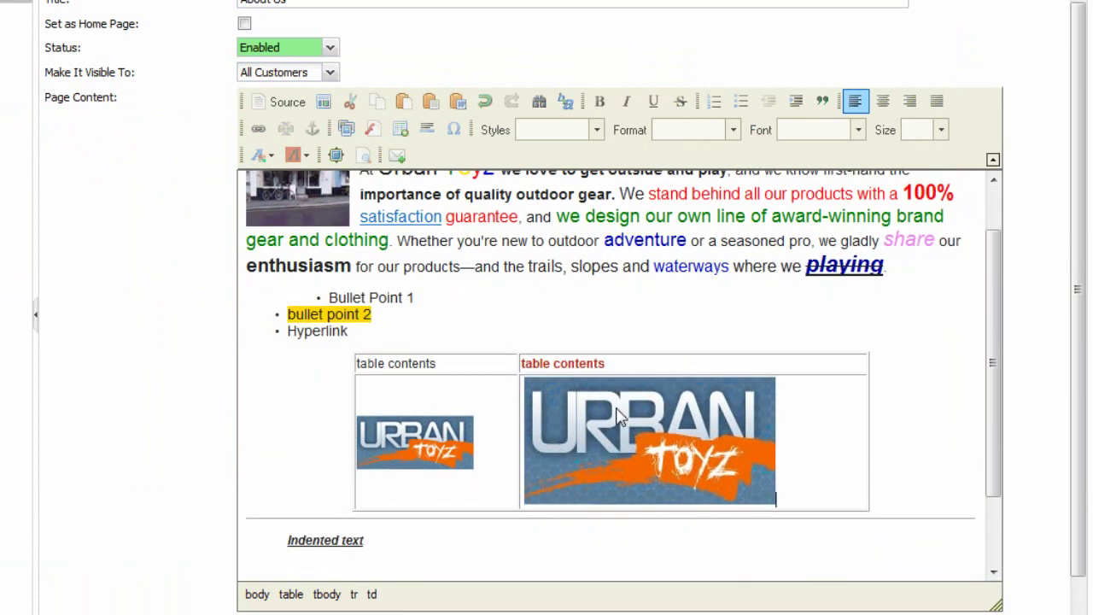
scroll(620, 416, up, 2)
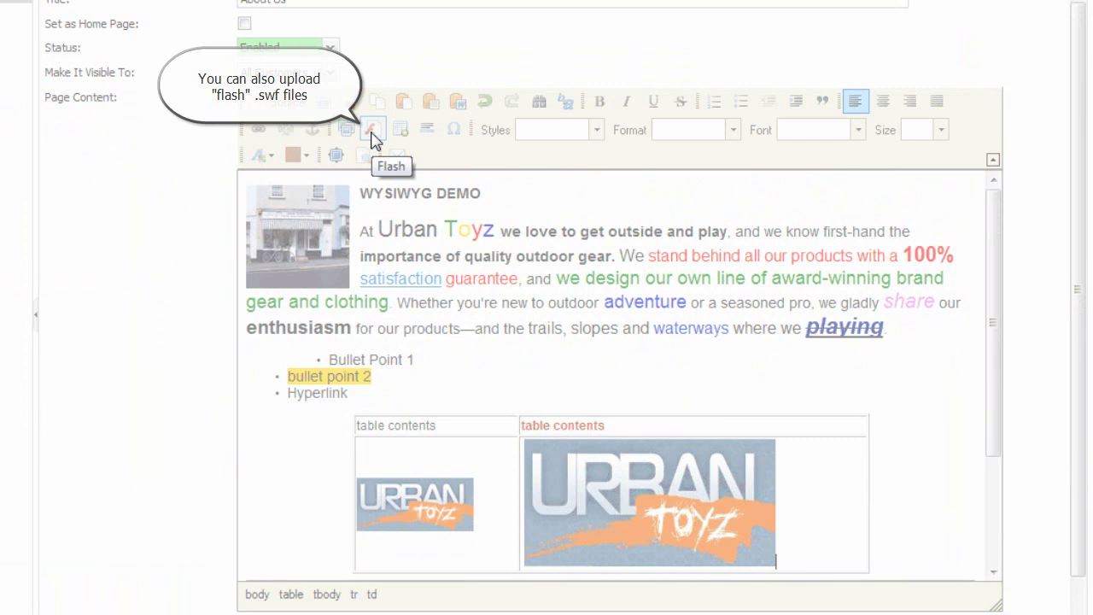
click(373, 133)
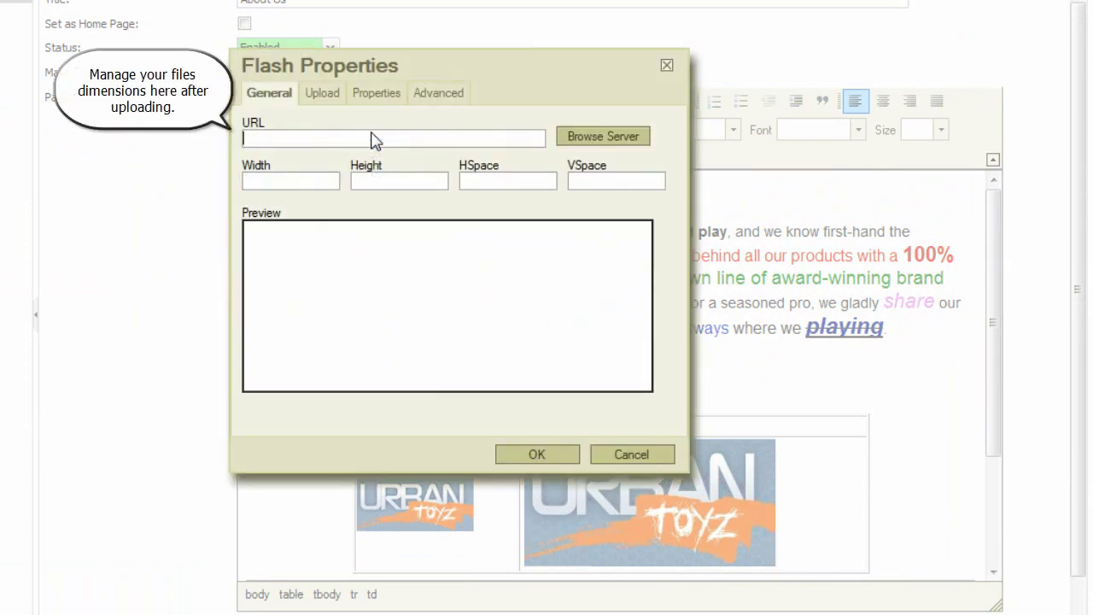
click(331, 100)
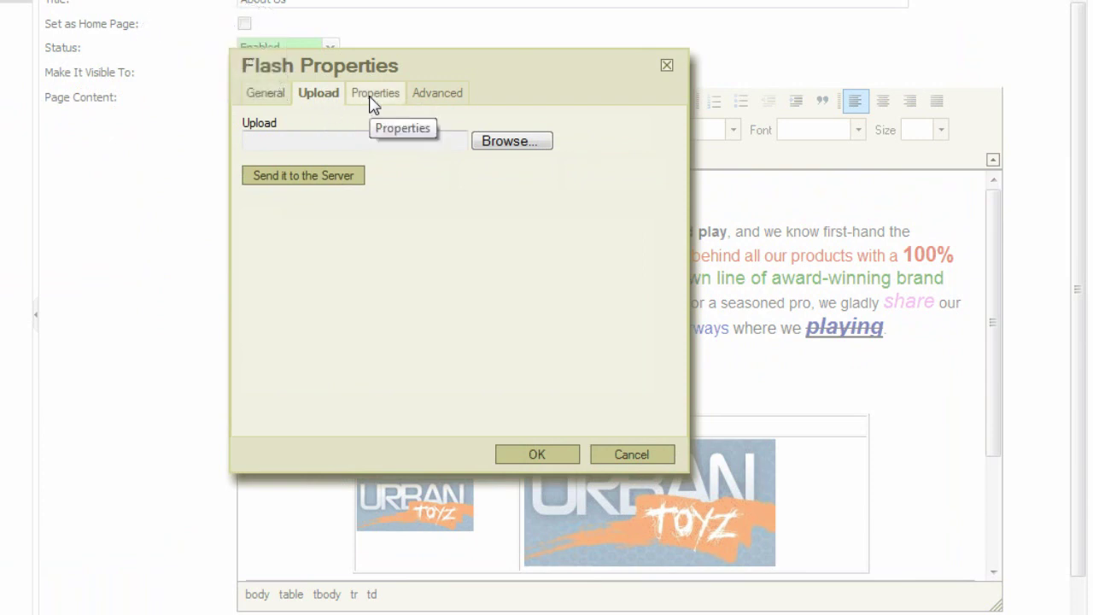
click(371, 100)
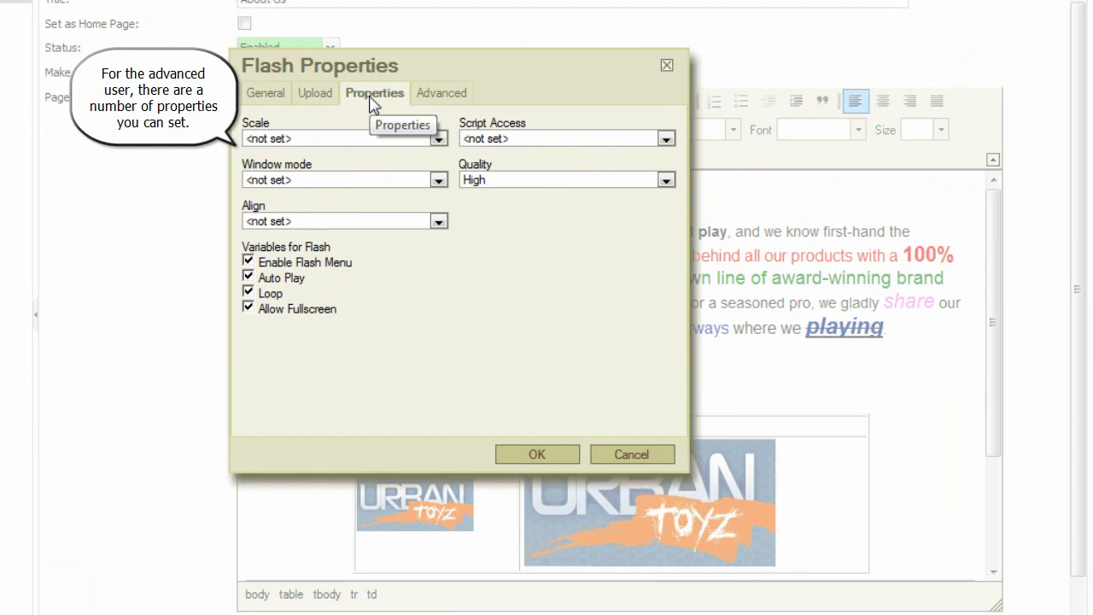
click(431, 101)
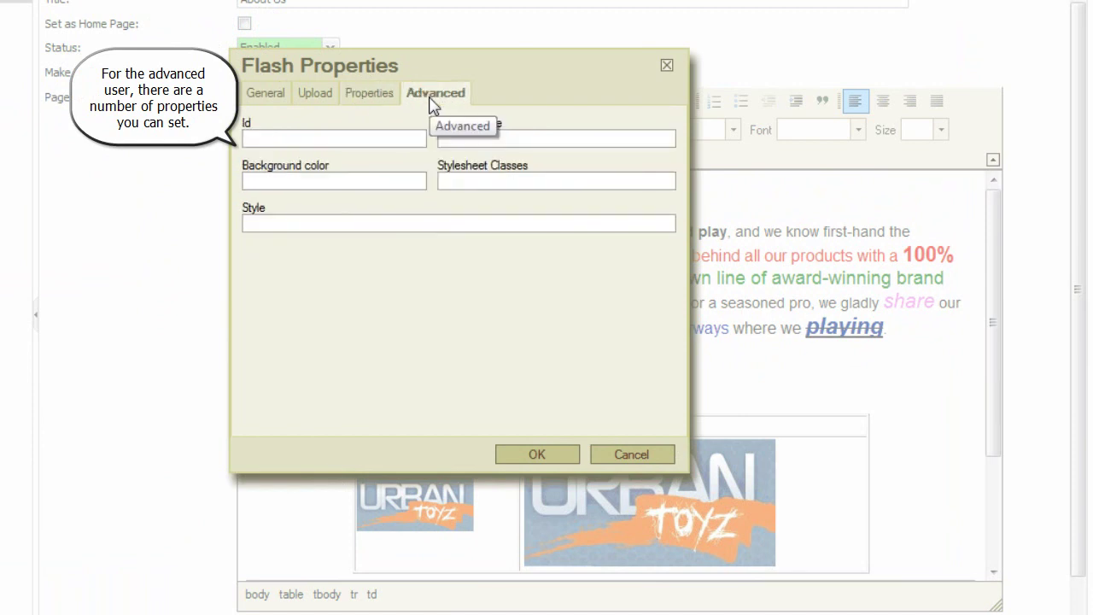
click(628, 452)
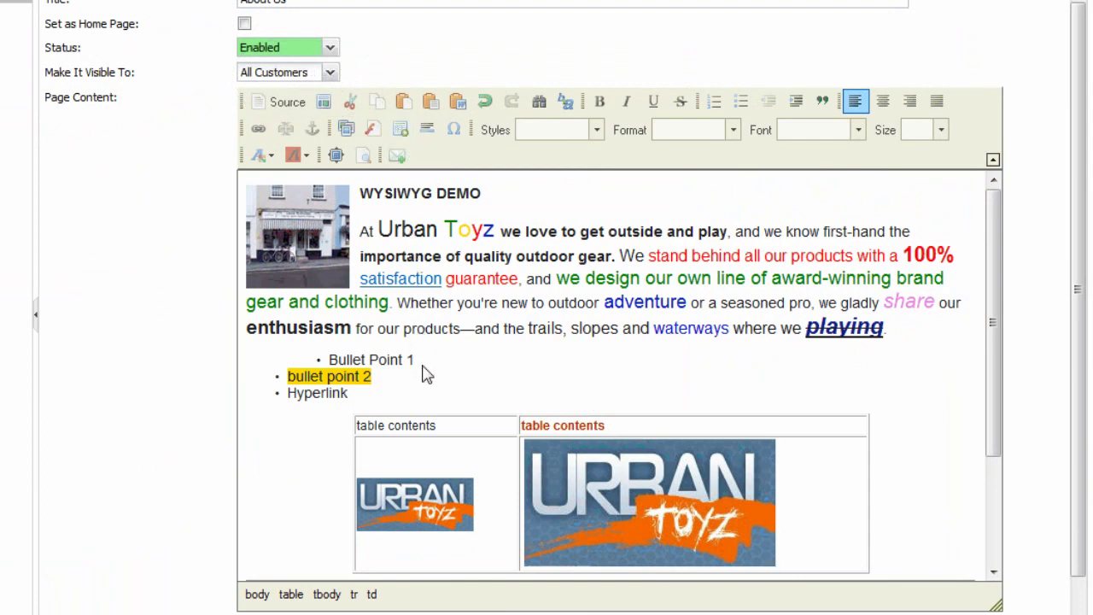
- Below the Hyperlink bullet, insert a centred table with border 0 and cell spacing 5
click(427, 397)
key(Return)
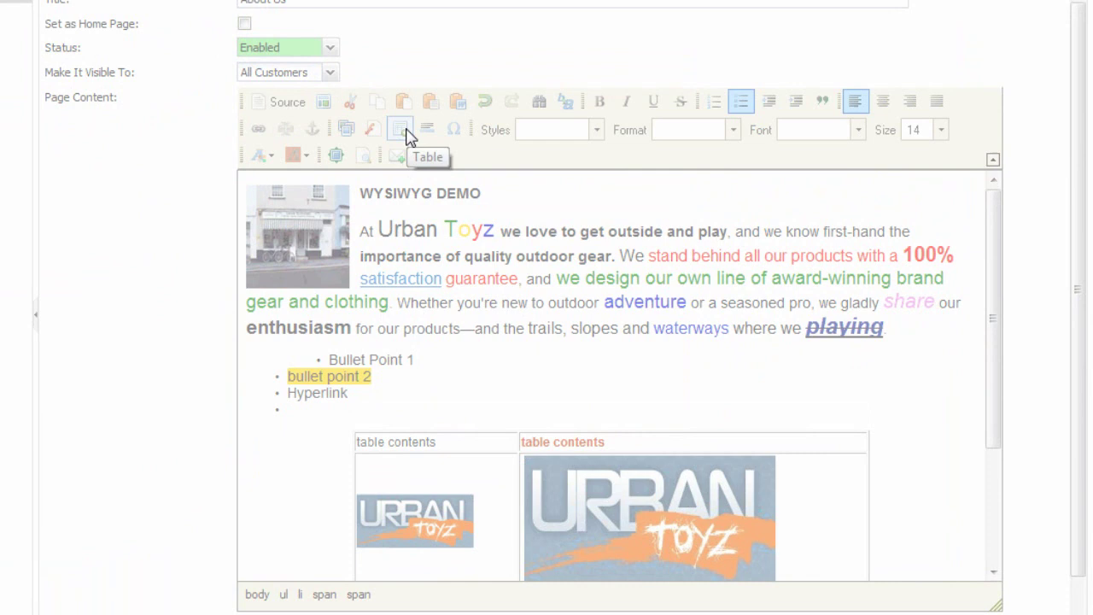
click(406, 133)
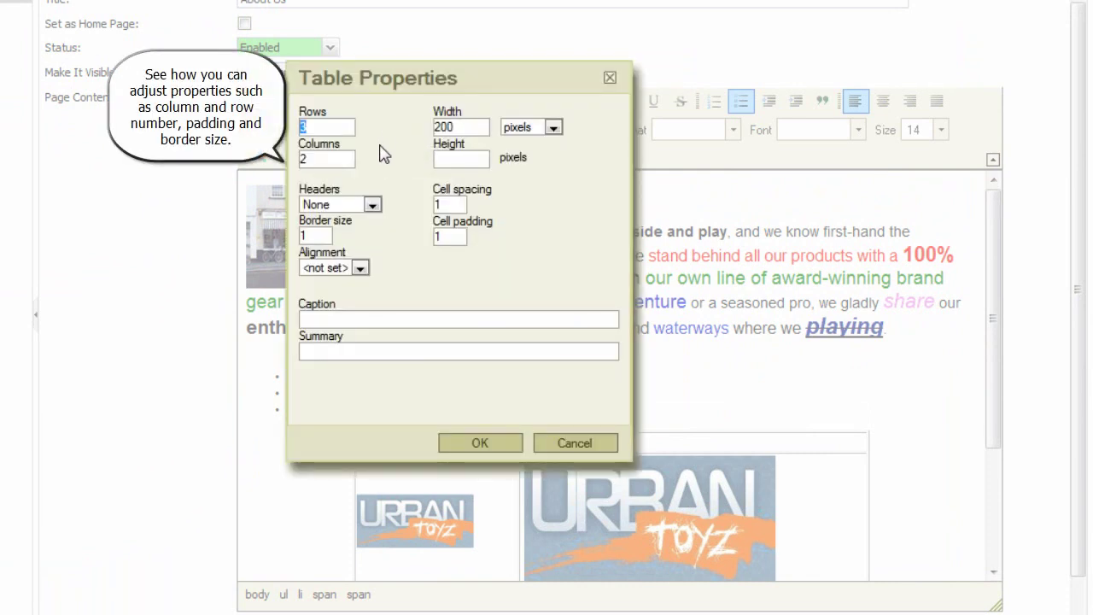
double_click(321, 237)
text(0)
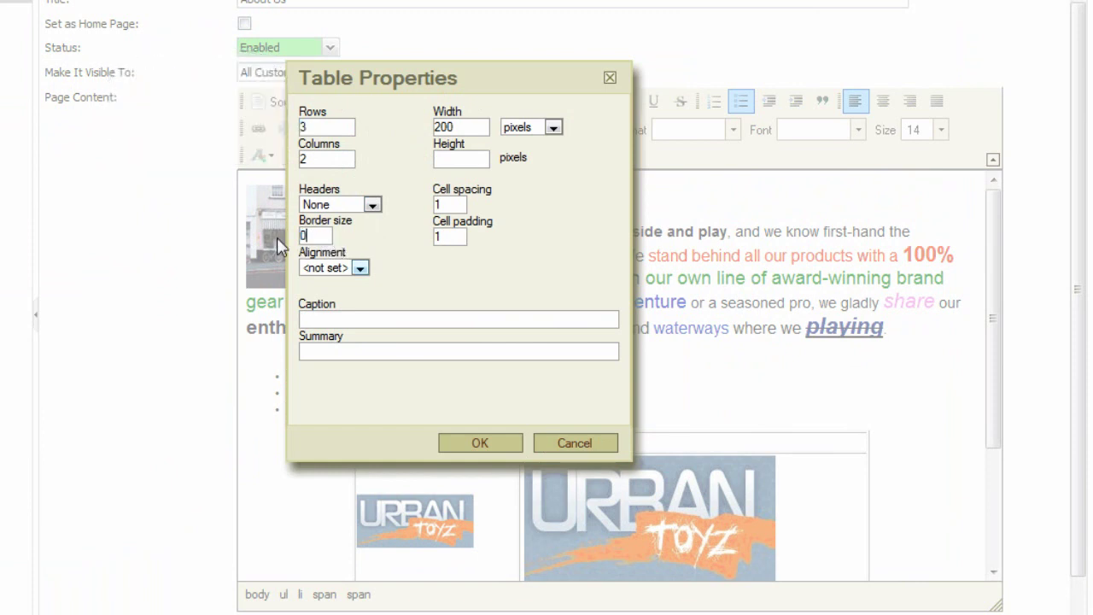
click(321, 268)
click(338, 310)
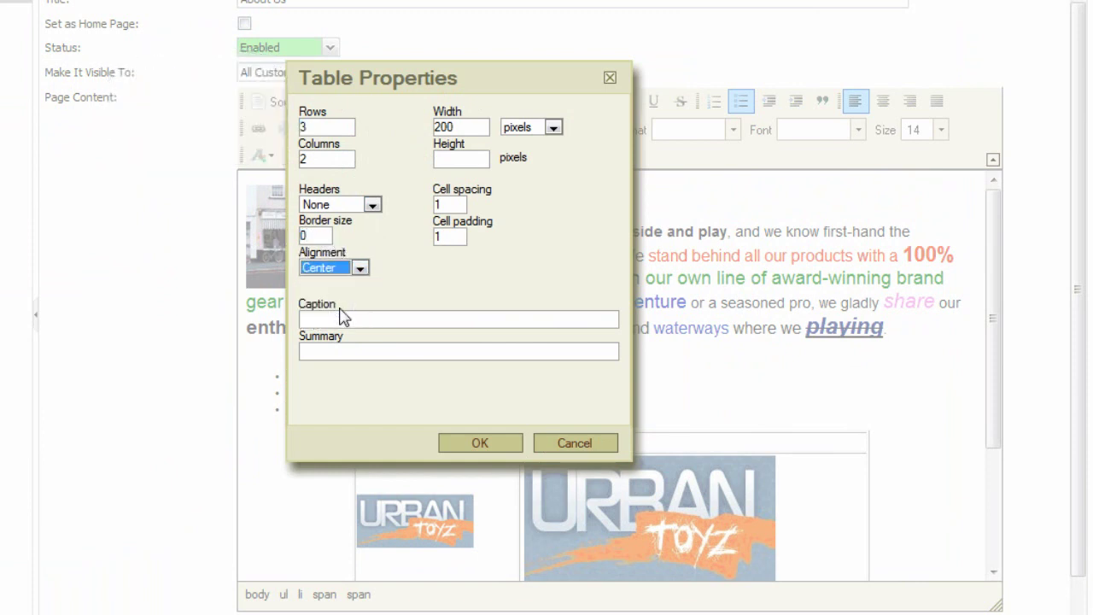
double_click(436, 204)
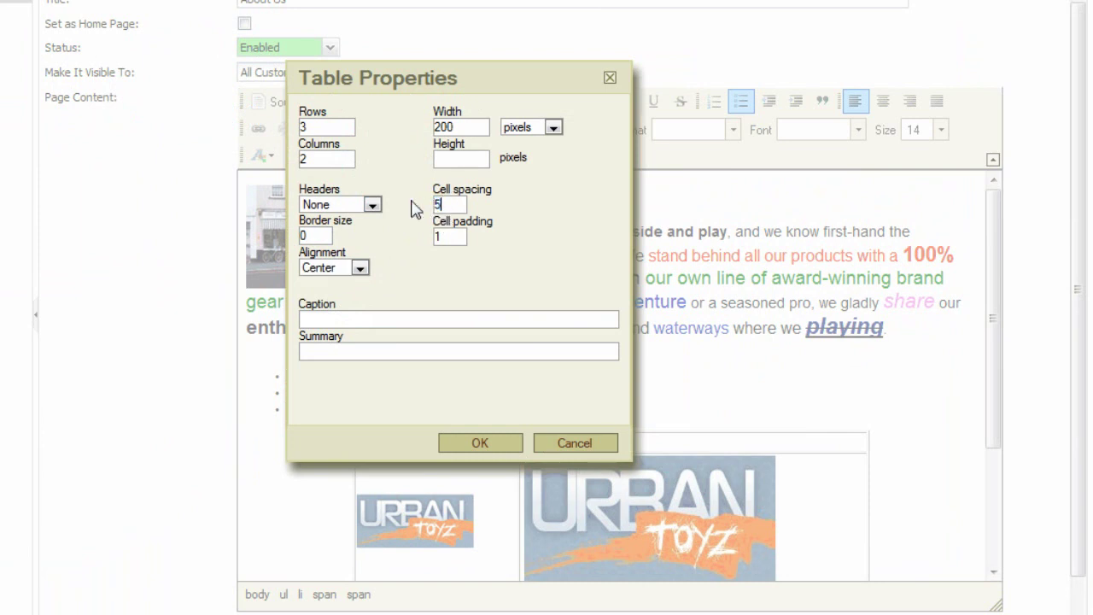
double_click(438, 237)
text(5)
drag(440, 127, 419, 135)
click(482, 443)
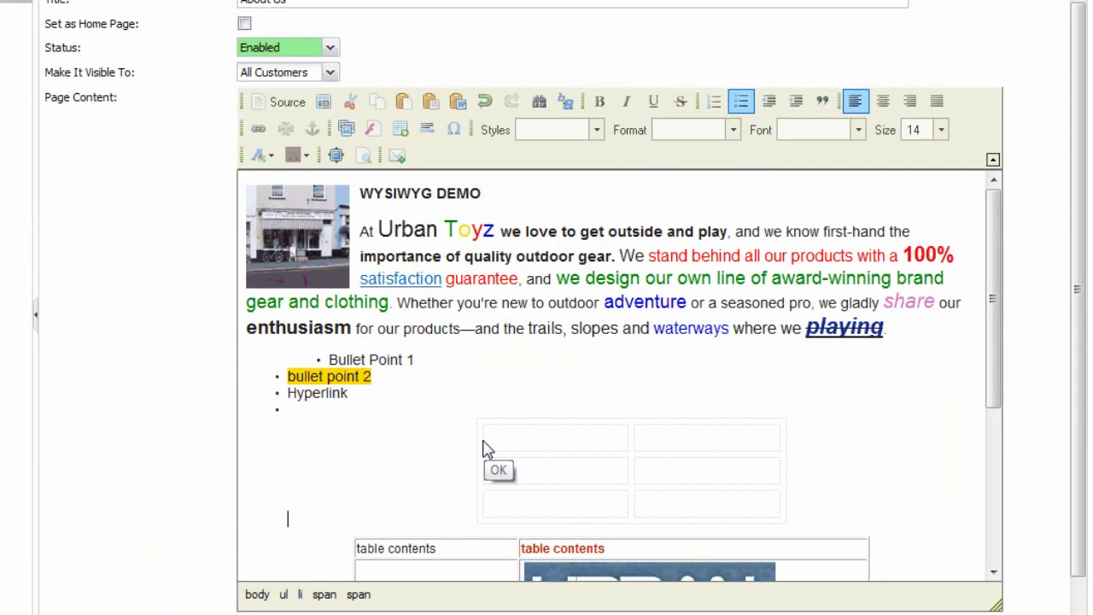
- Type 'dsfdw' in the table's first cell and 'dwqfwq' in the second
click(541, 448)
text(dsfdw)
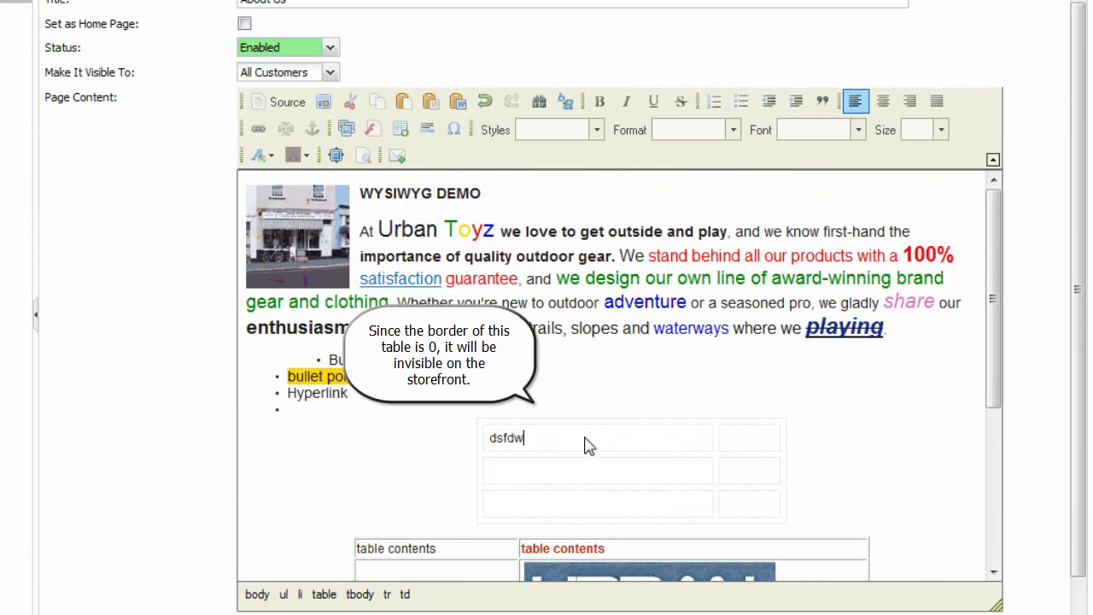
click(741, 444)
text(dwqfwq)
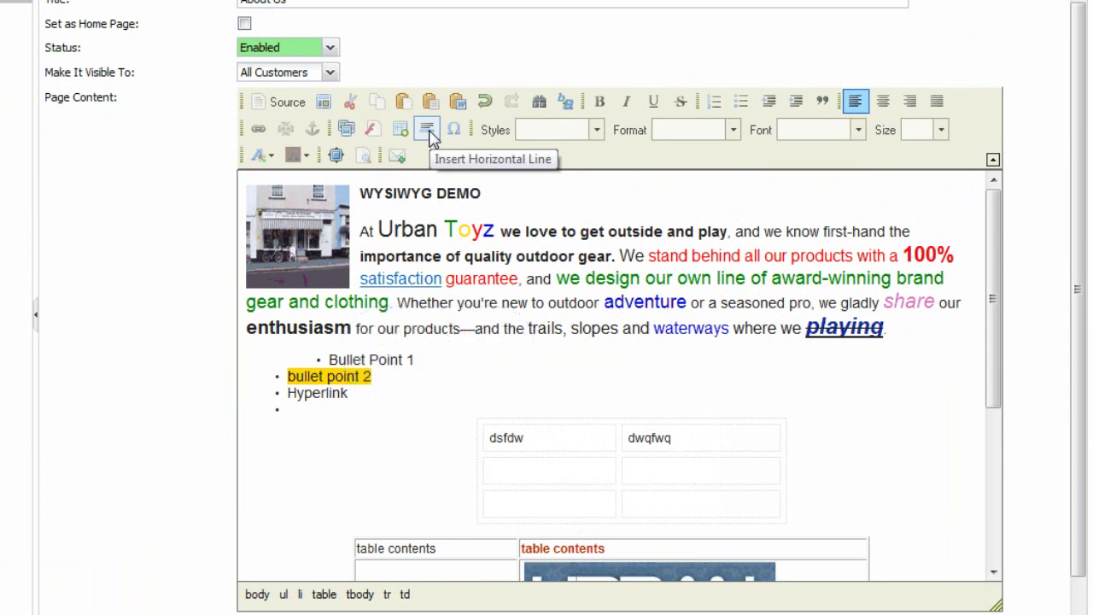
- Add a horizontal rule after the Hyperlink bullet, then insert the special character ë beneath it
click(434, 391)
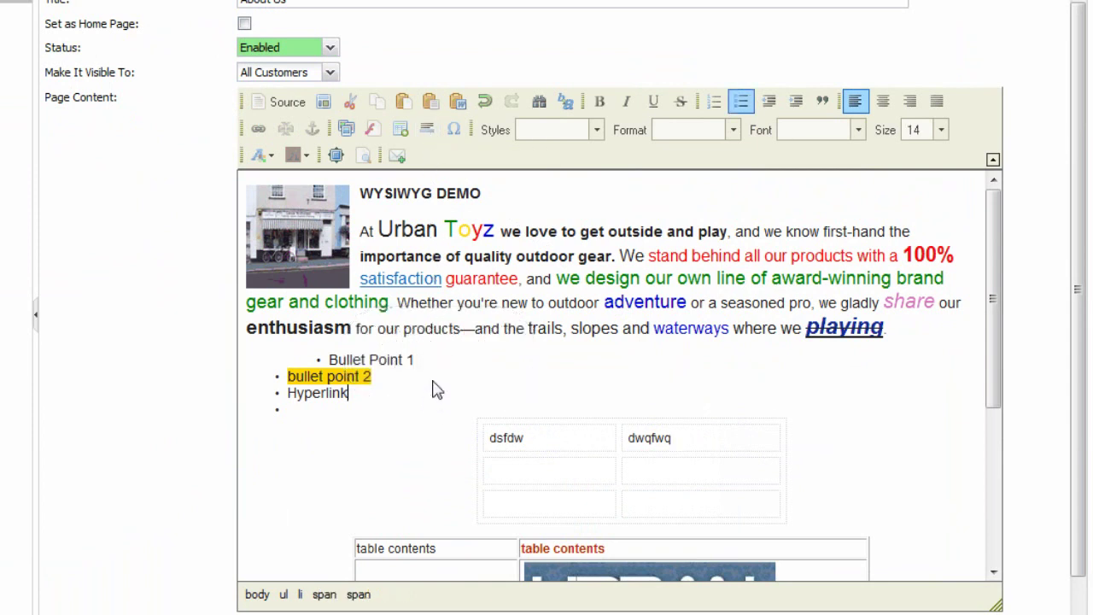
click(427, 130)
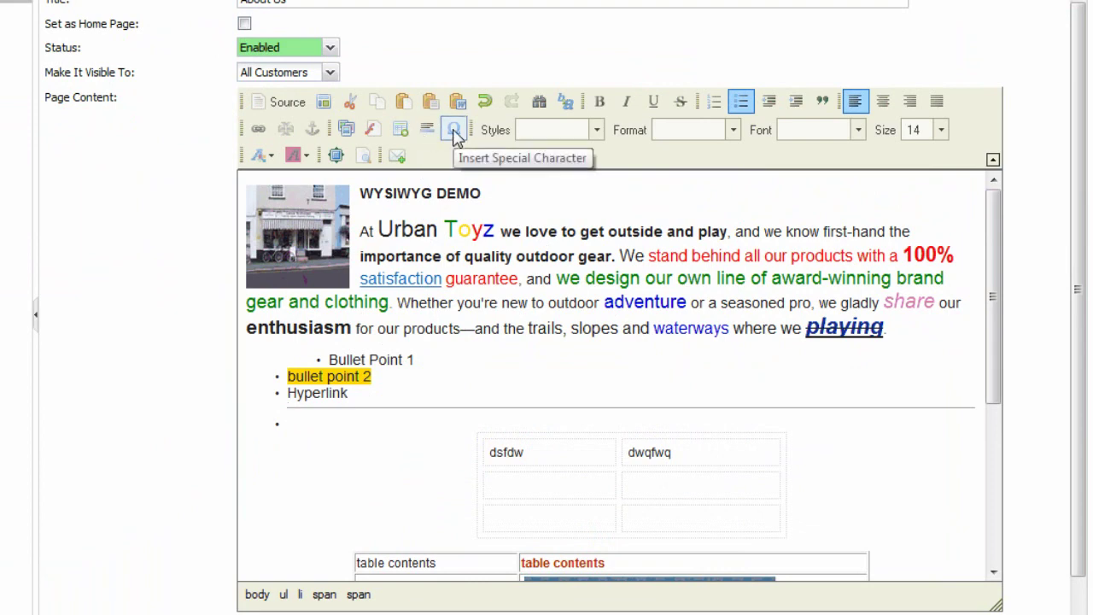
click(453, 130)
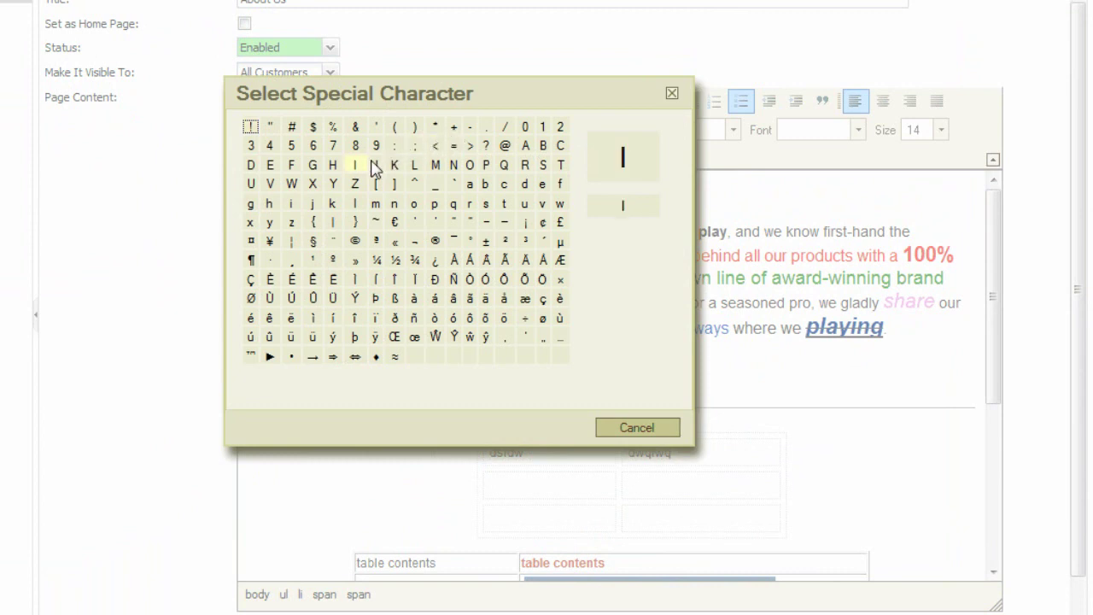
click(291, 317)
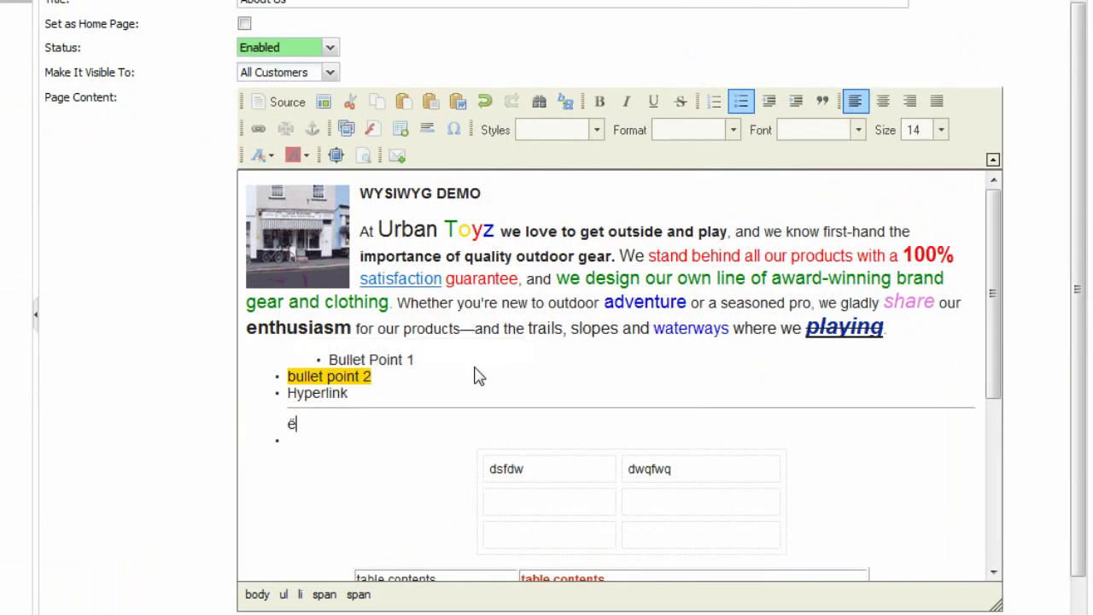
double_click(305, 430)
click(331, 431)
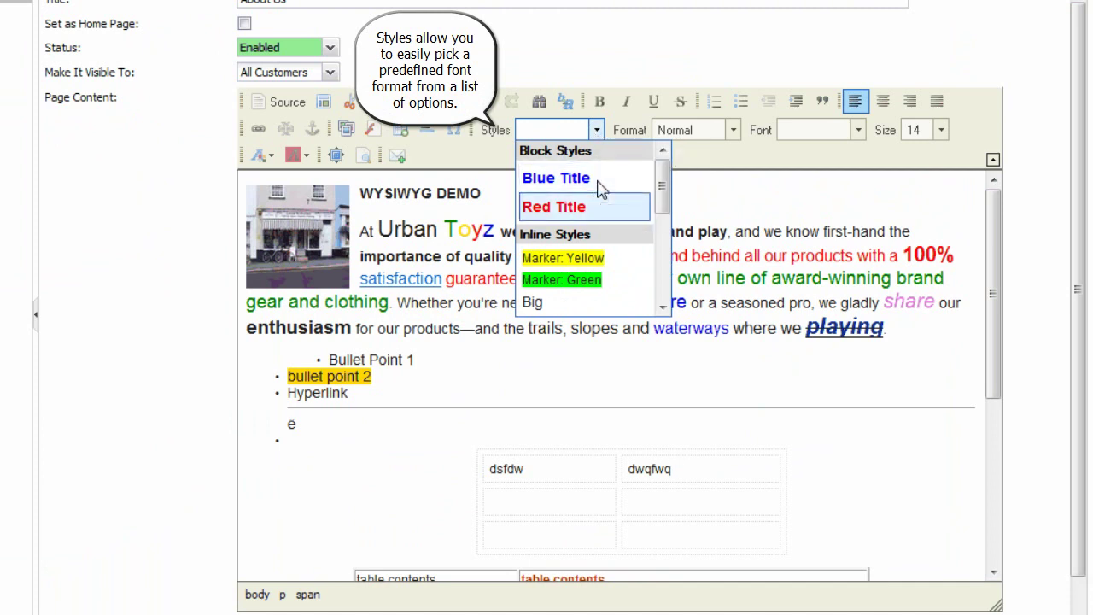
- Browse the Styles, Format, Font and Size dropdowns, leaving each setting unchanged
click(663, 246)
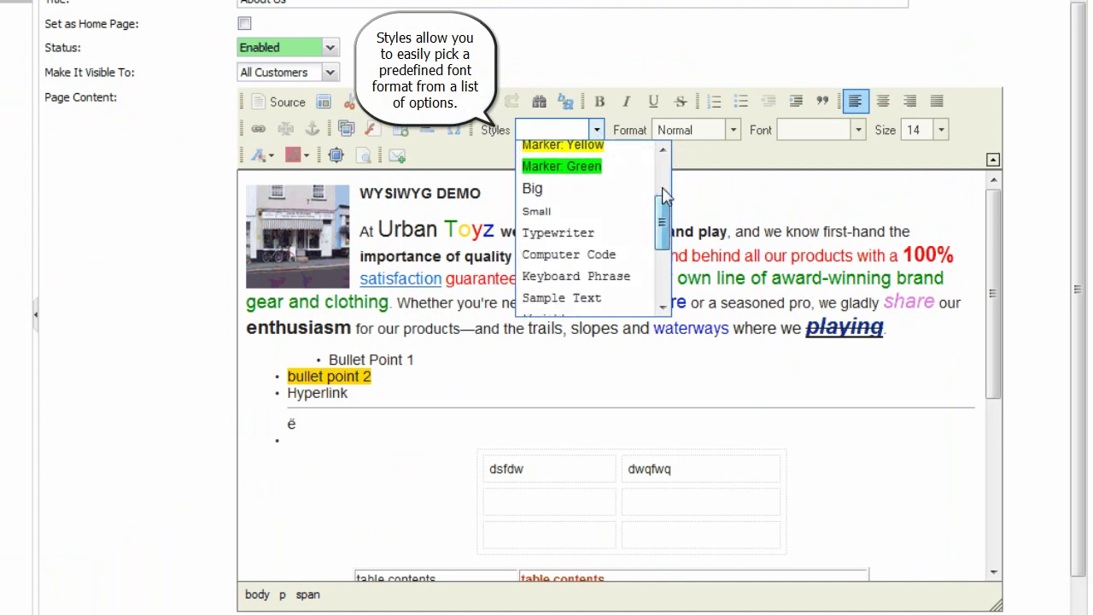
drag(664, 246, 668, 172)
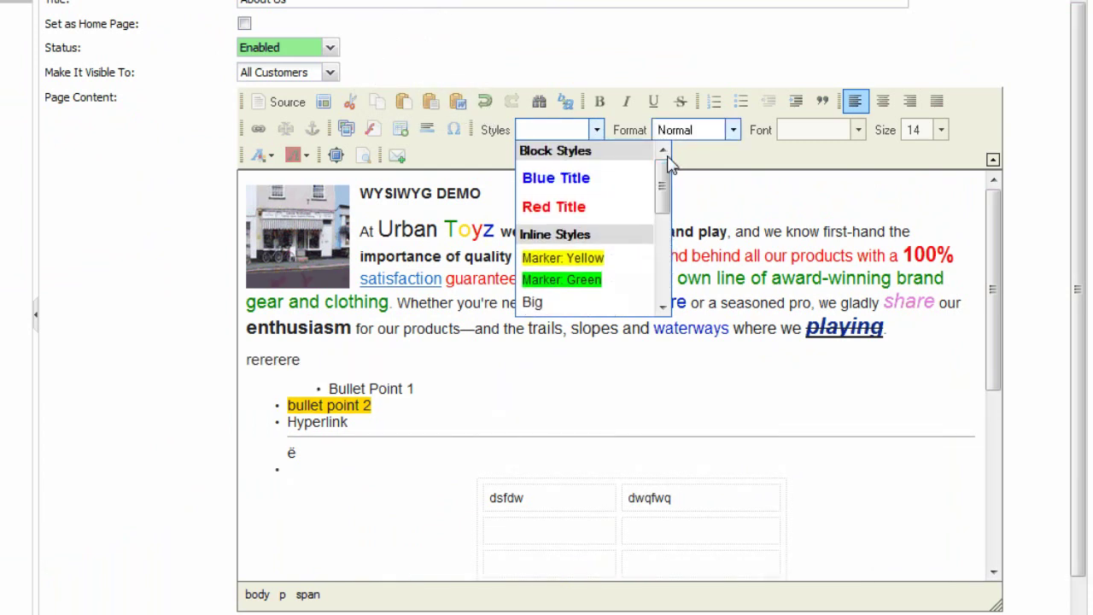
click(733, 130)
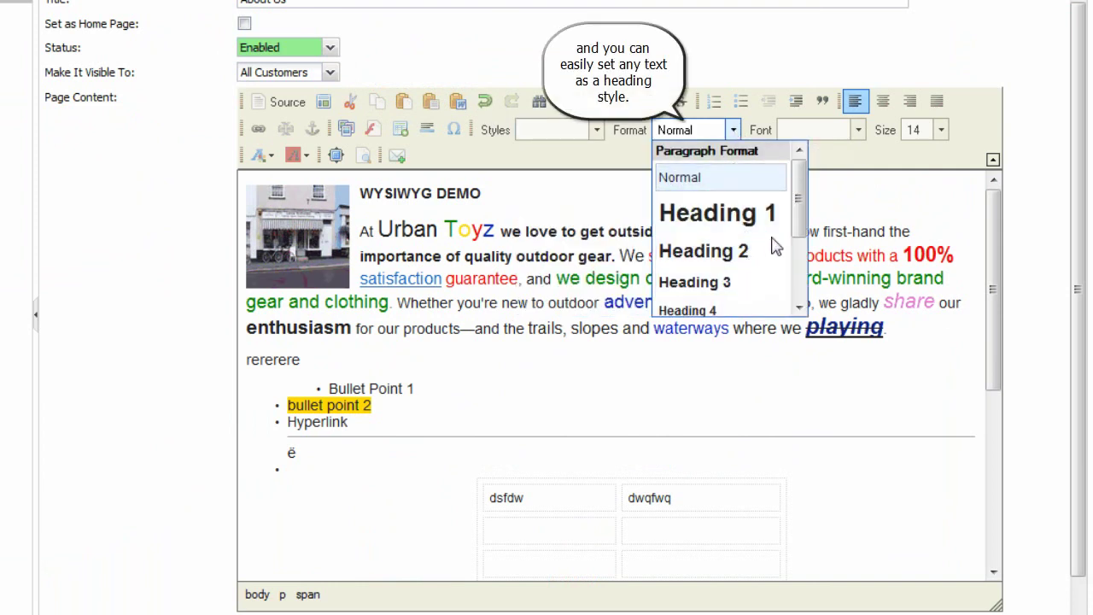
scroll(800, 213, down, 3)
scroll(803, 244, up, 2)
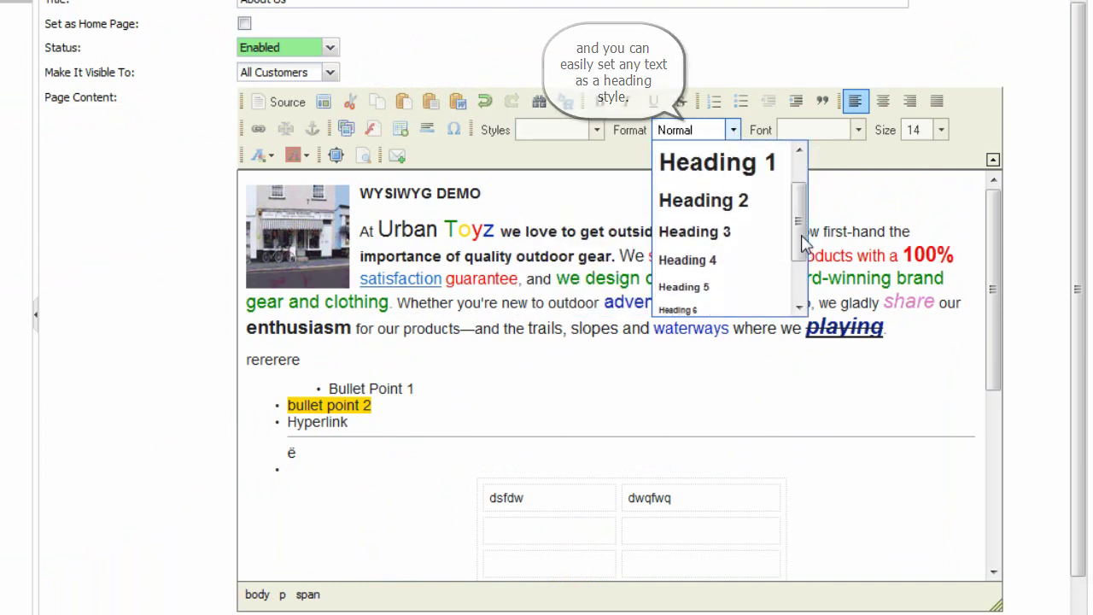
click(858, 130)
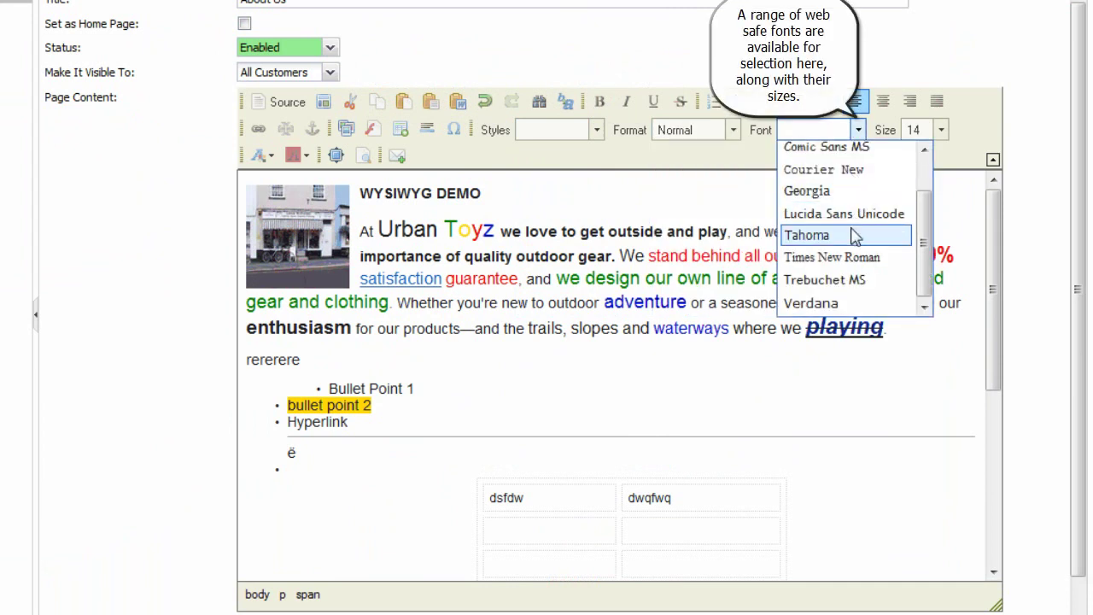
click(942, 130)
click(943, 130)
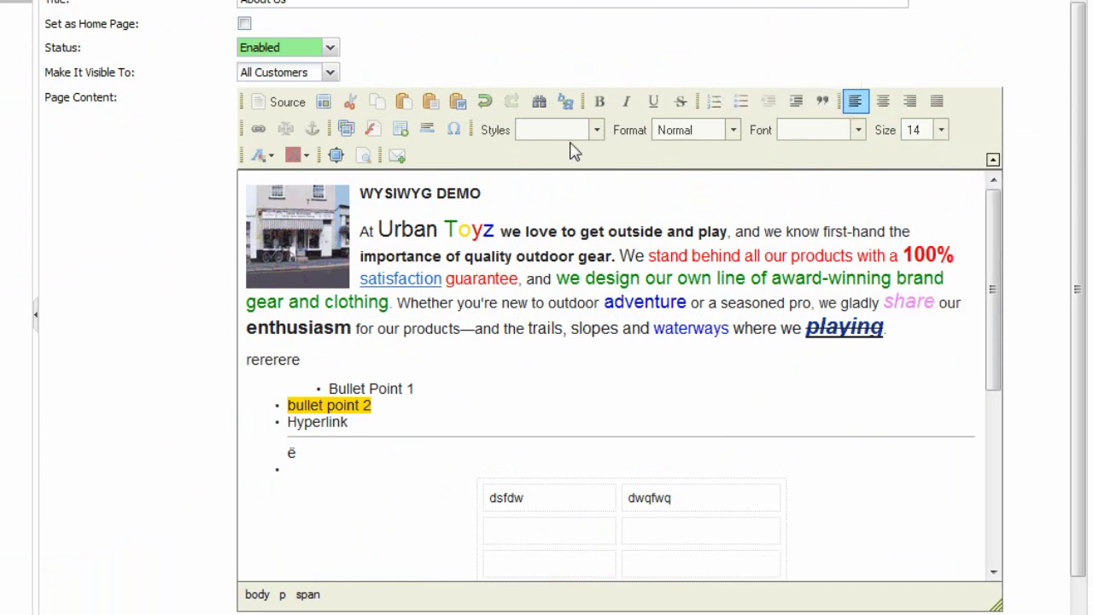
click(267, 161)
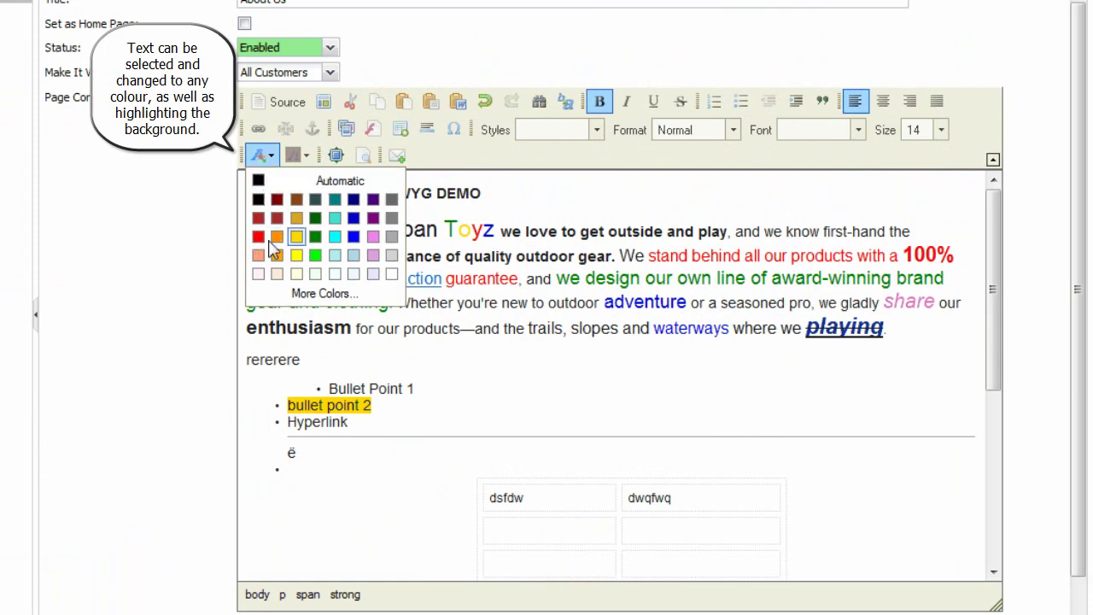
click(351, 296)
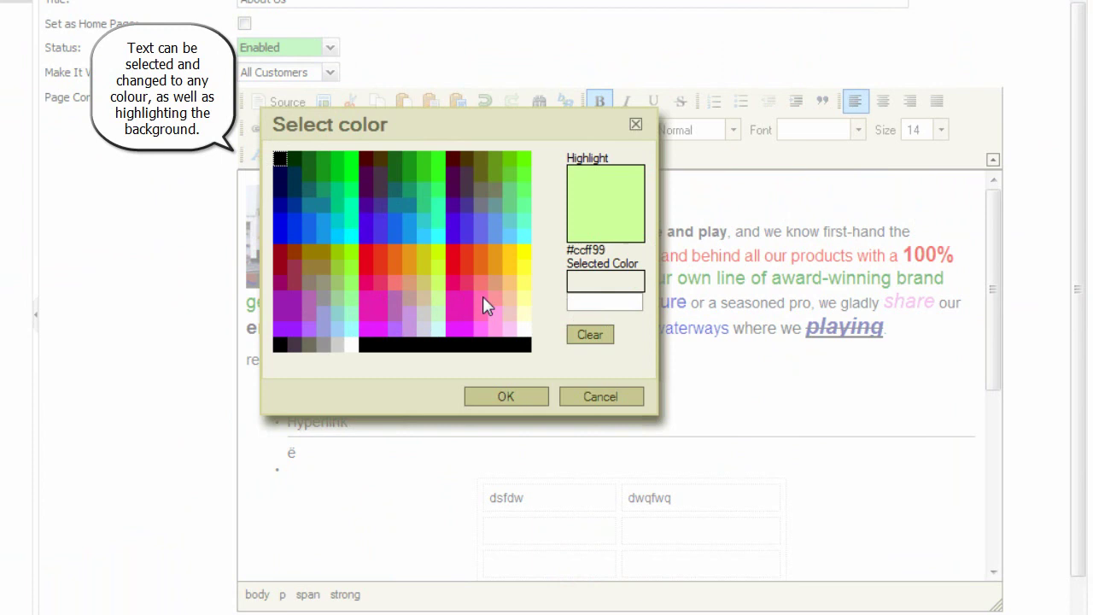
click(599, 304)
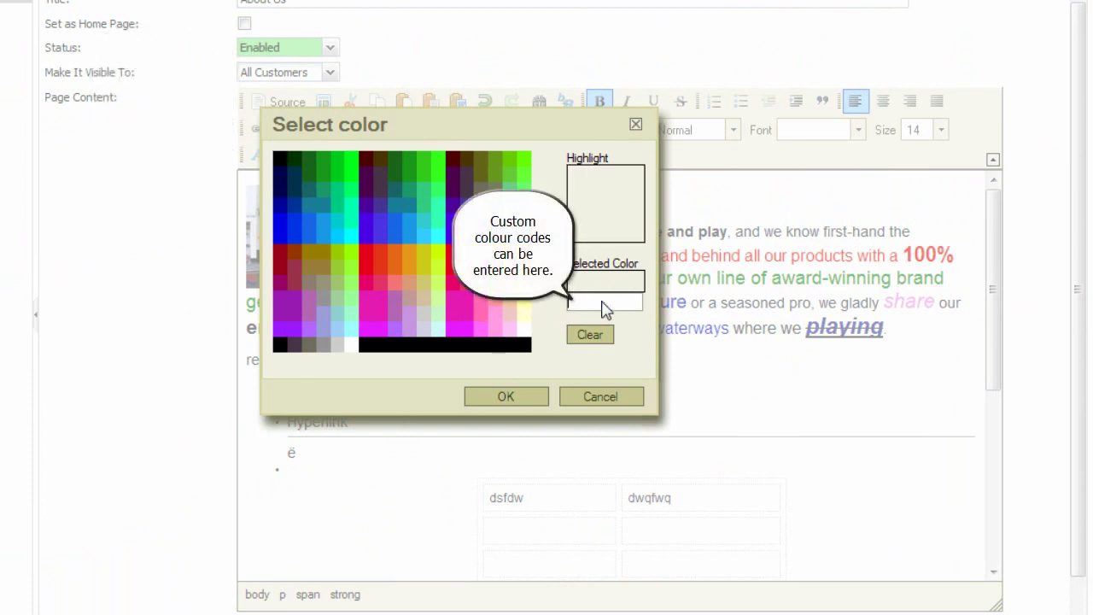
click(507, 397)
click(608, 398)
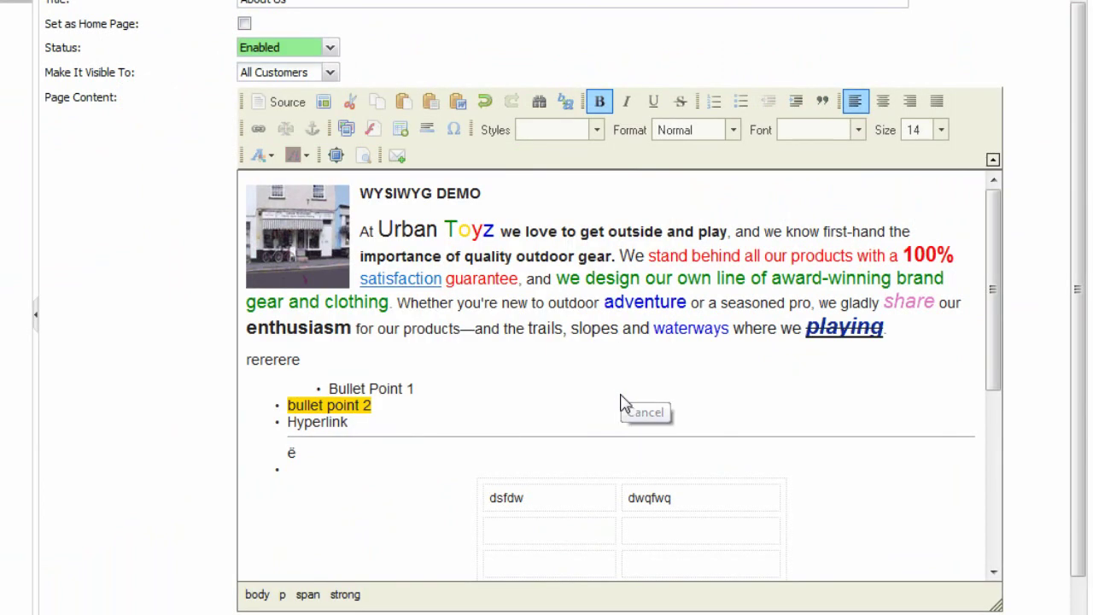
double_click(480, 279)
click(509, 279)
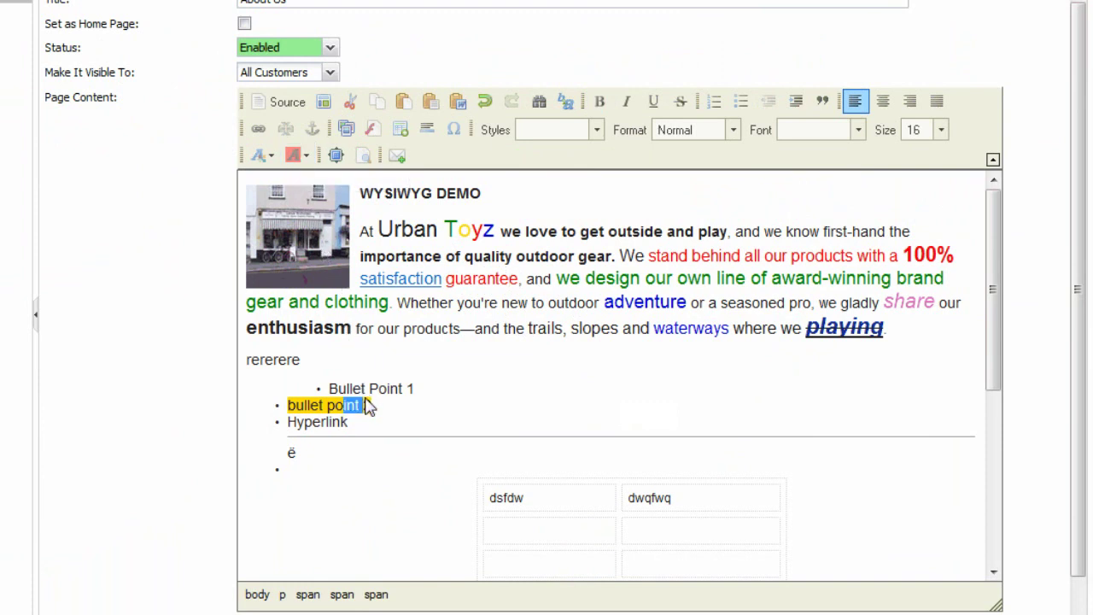
drag(363, 406, 319, 409)
click(319, 409)
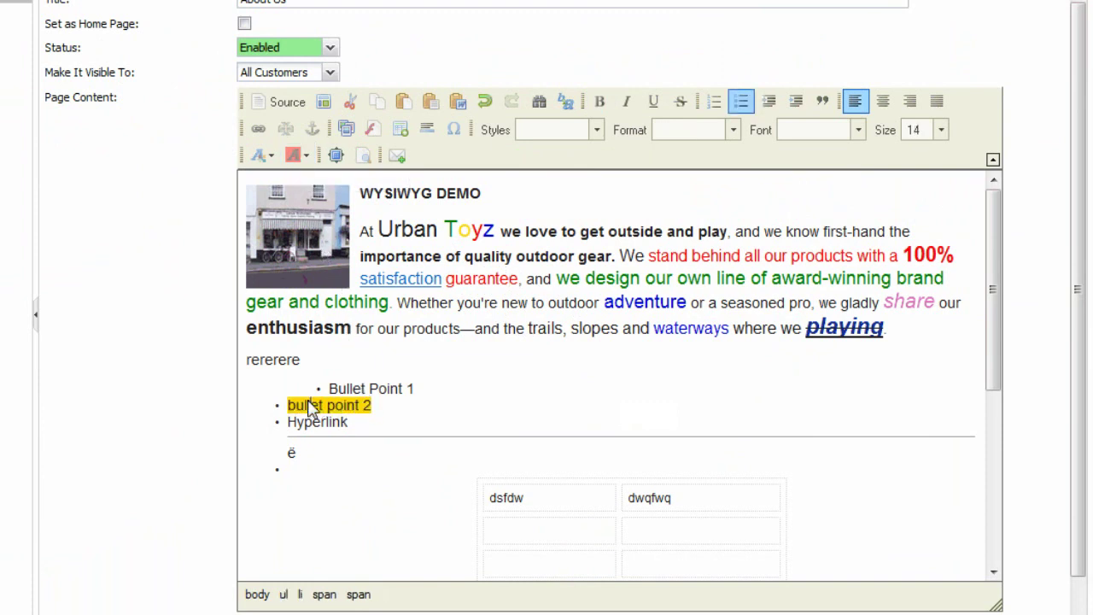
click(338, 157)
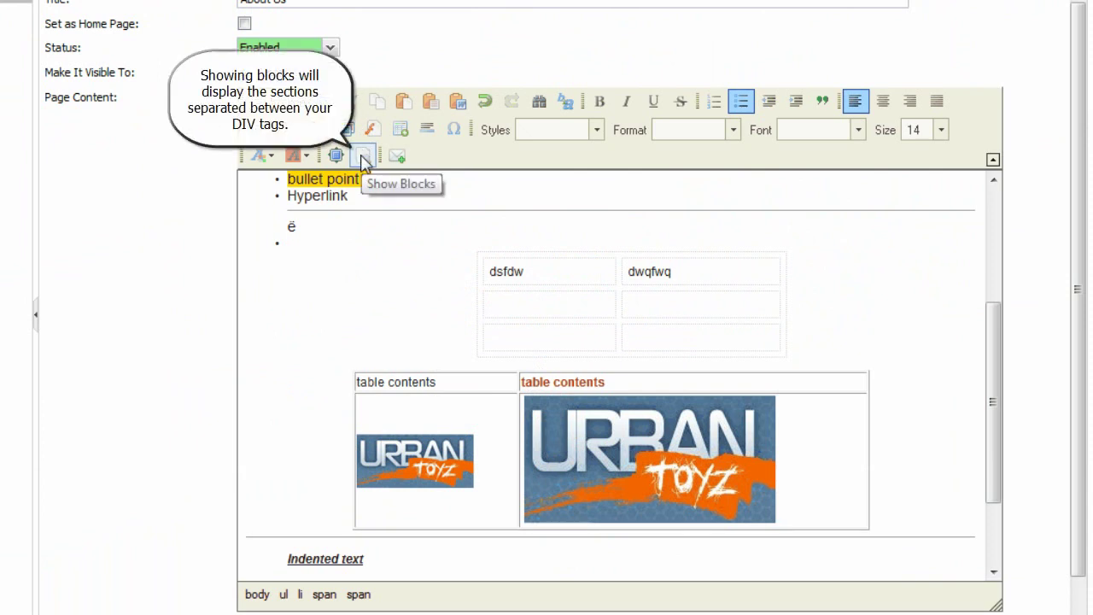
scroll(362, 160, up, 1)
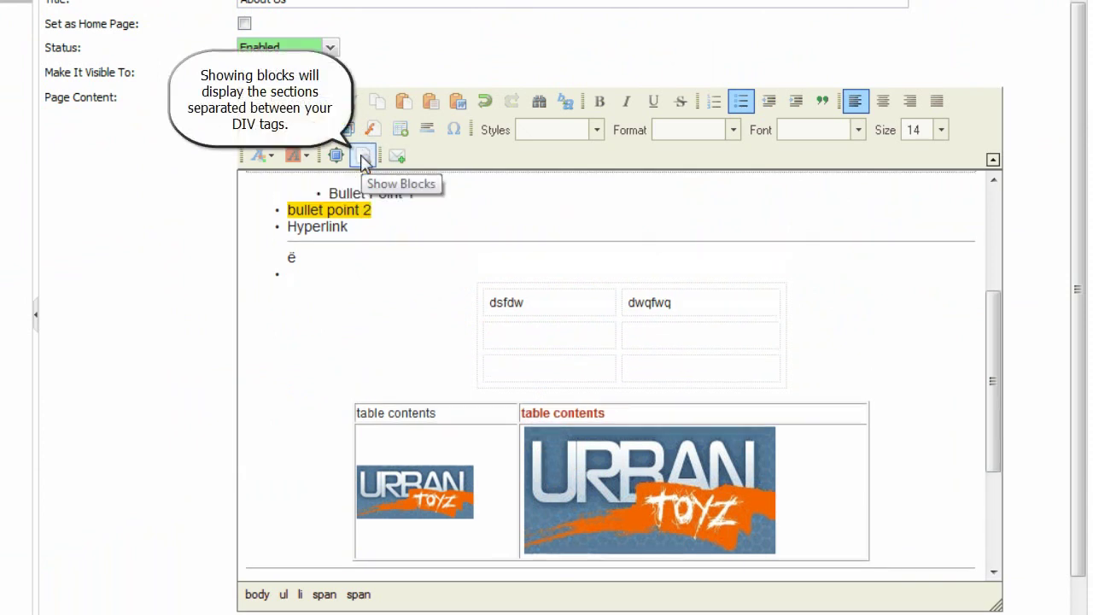
click(362, 157)
scroll(435, 250, up, 6)
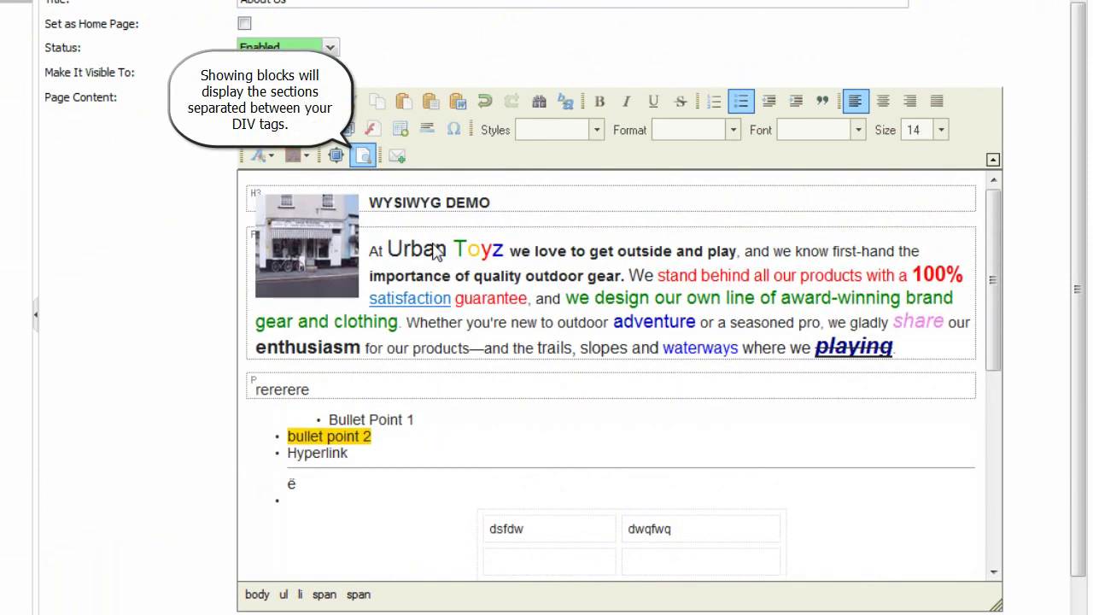
click(364, 157)
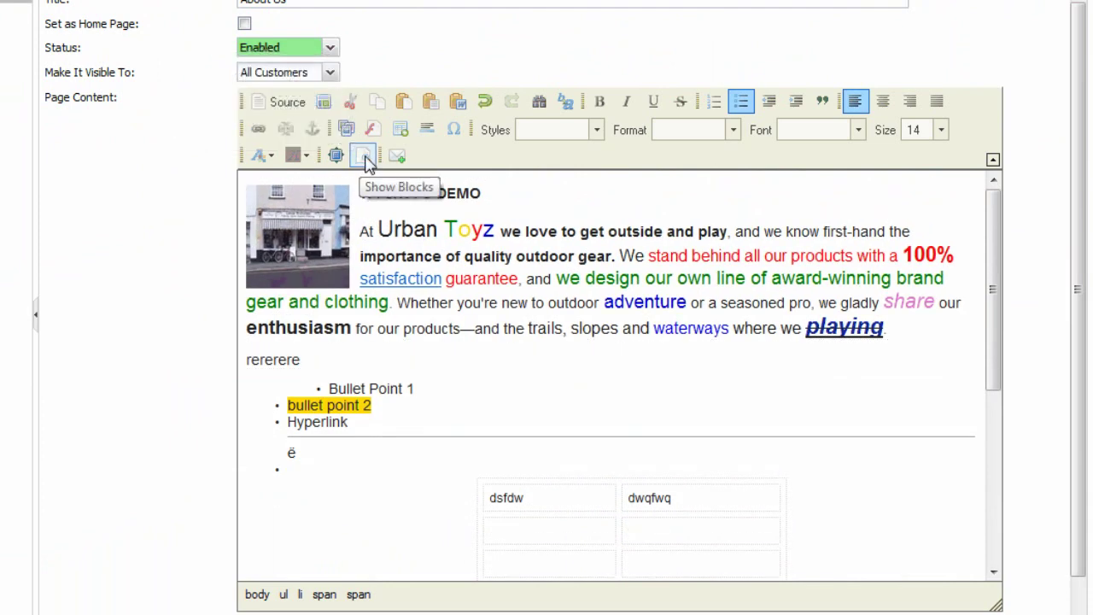
- Insert the [InboundTicketForm] ticket-form placeholder as a bullet under Hyperlink
click(397, 158)
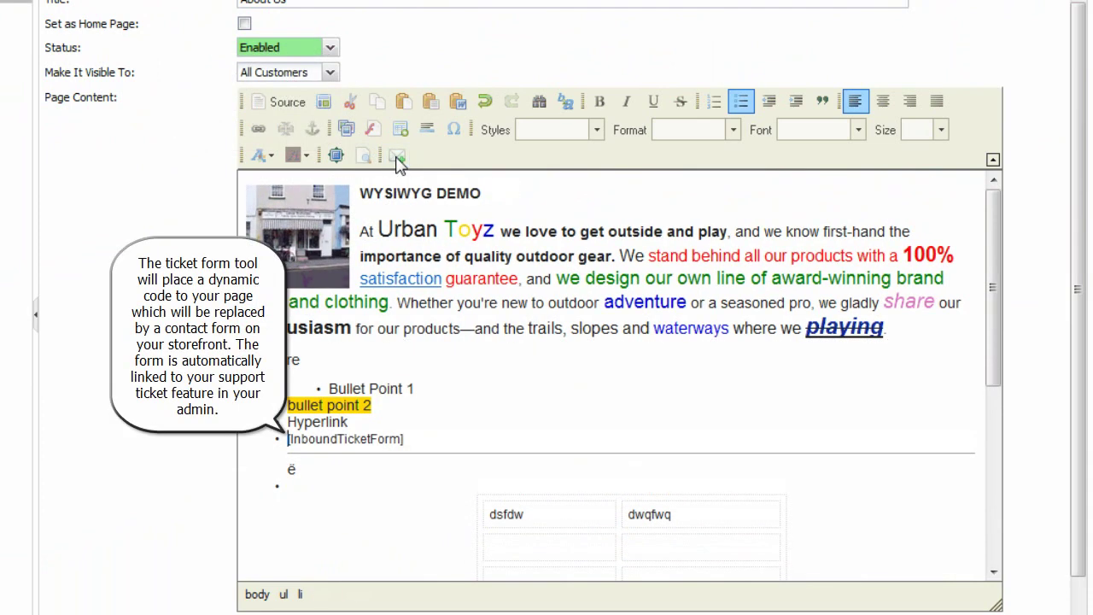